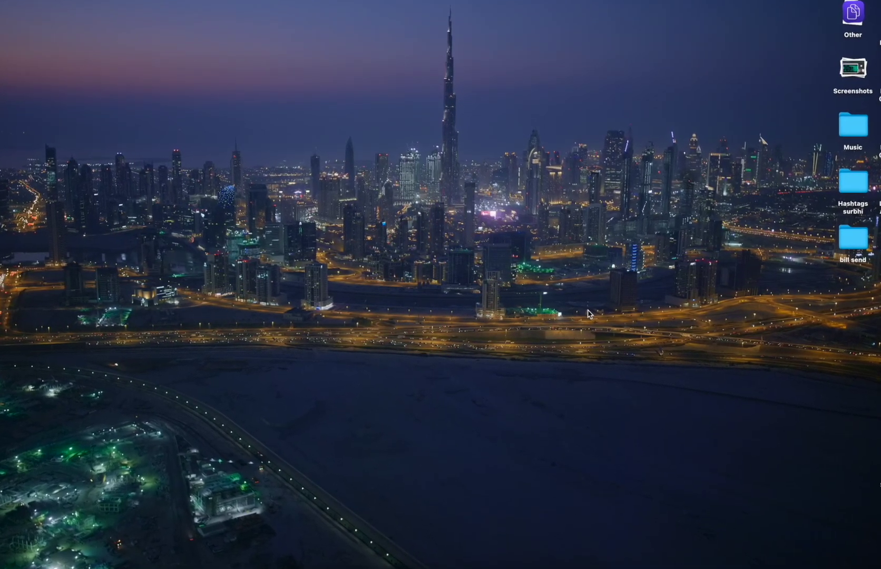
Switch to the Space where Safari shows its Start Page
key("ctrl+Left")
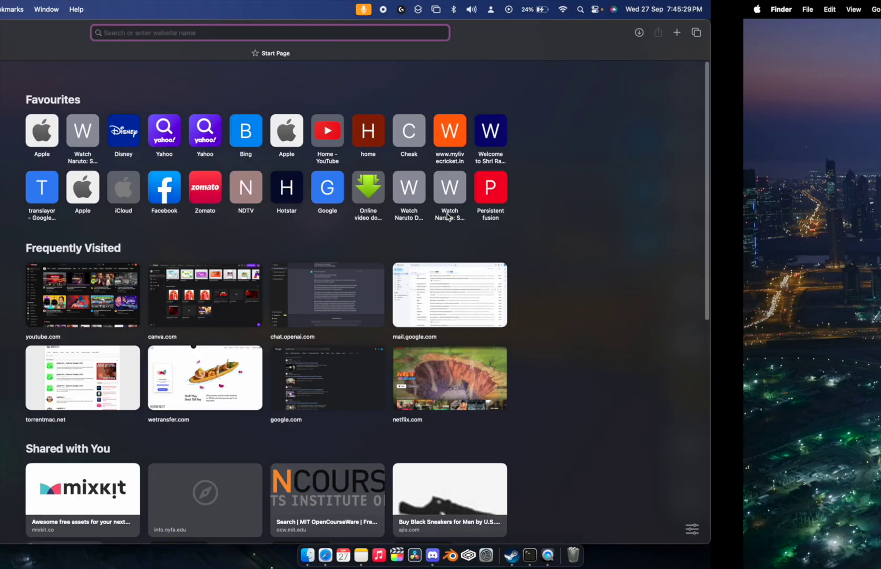
Go to Apple Developer's More Downloads page at developer.apple.com/download/all
type("de")
key("Right")
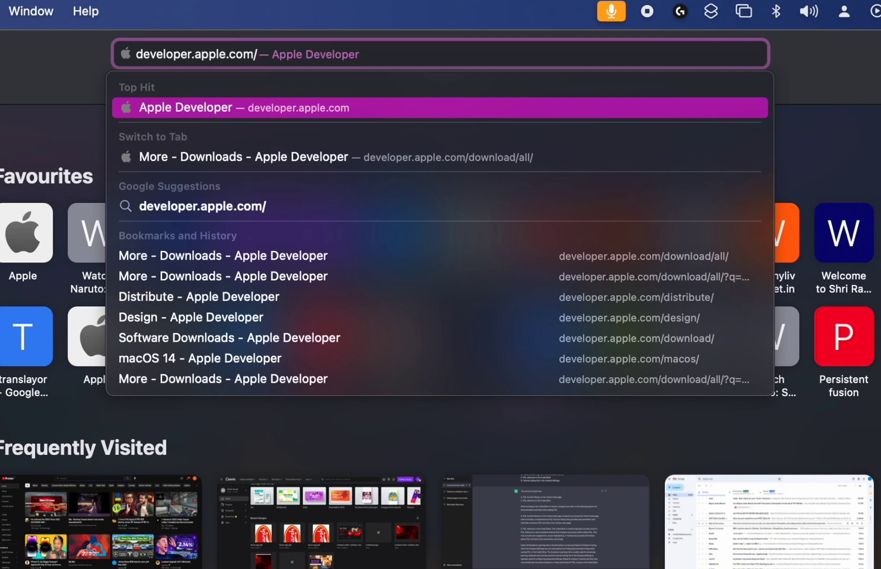
type("download/all/")
key("Return")
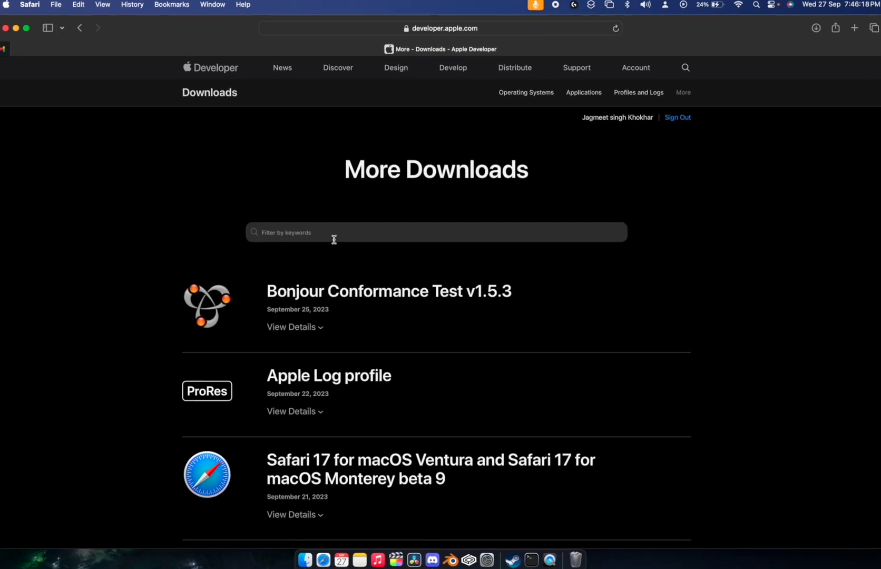
Filter downloads by 'comman' and view details for Command Line Tools for Xcode 15
left_click(275, 230)
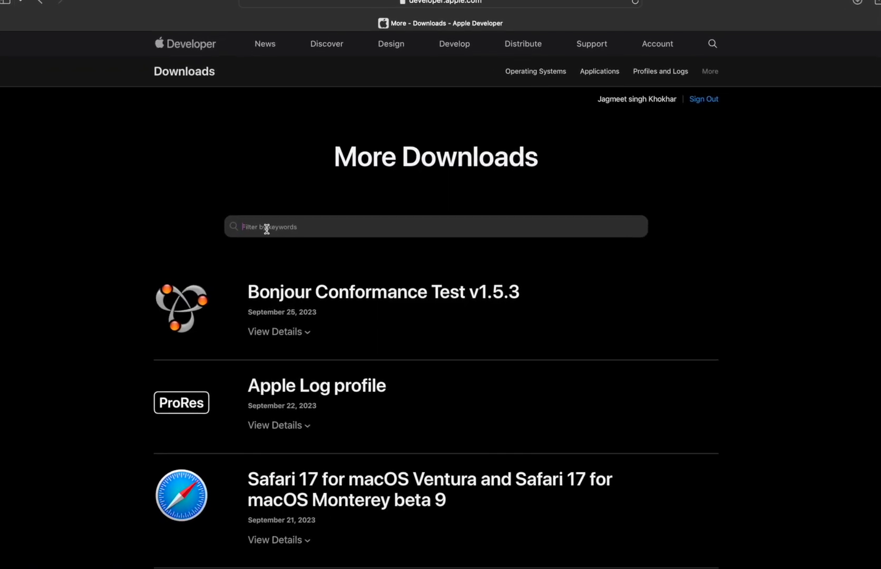
type("comman")
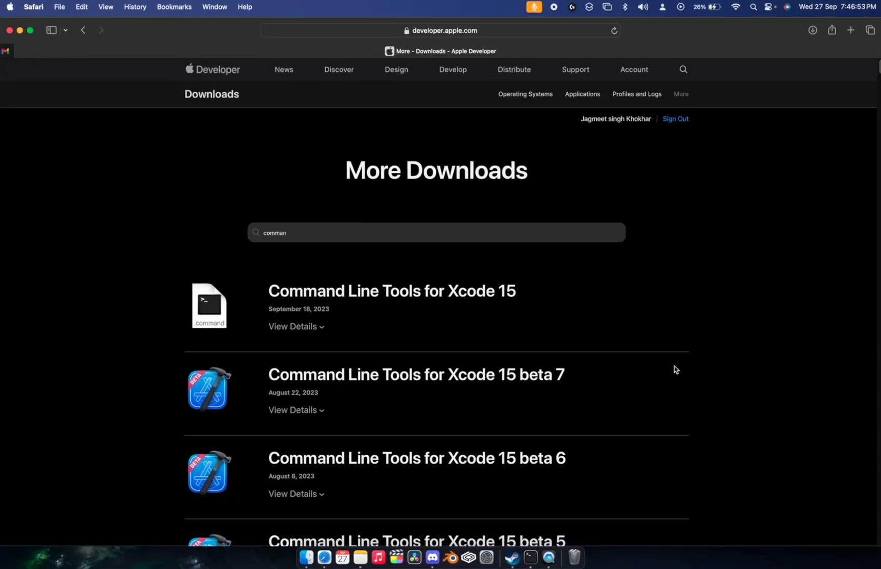
scroll(665, 369, "down", 5)
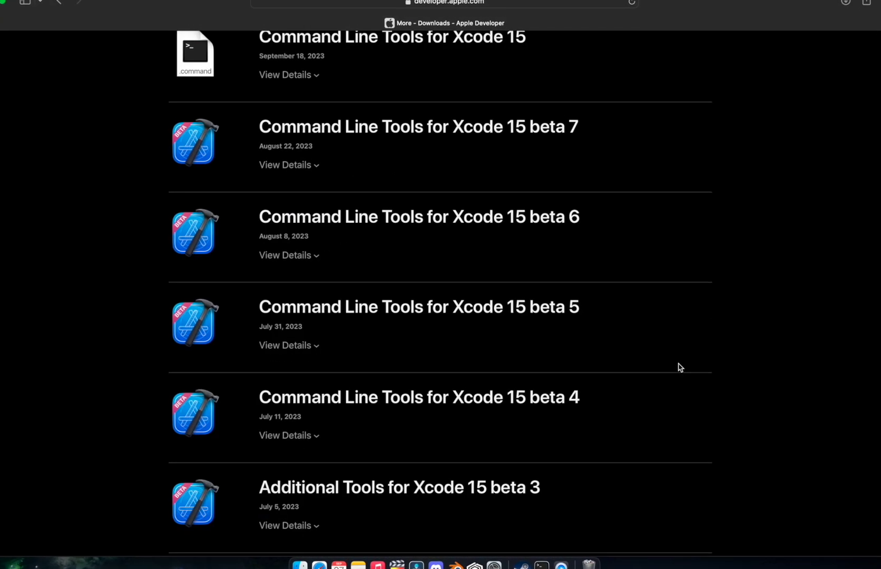
scroll(679, 367, "up", 10)
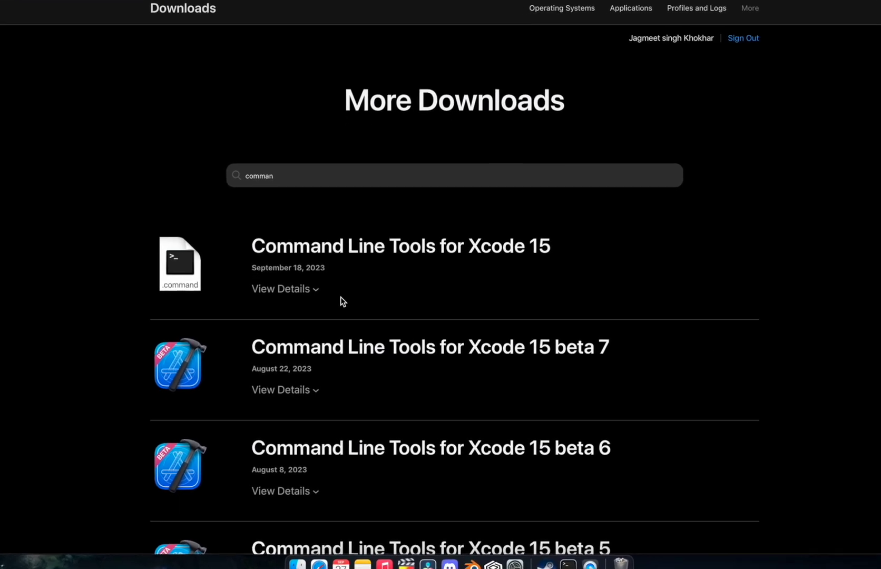
left_click(295, 296)
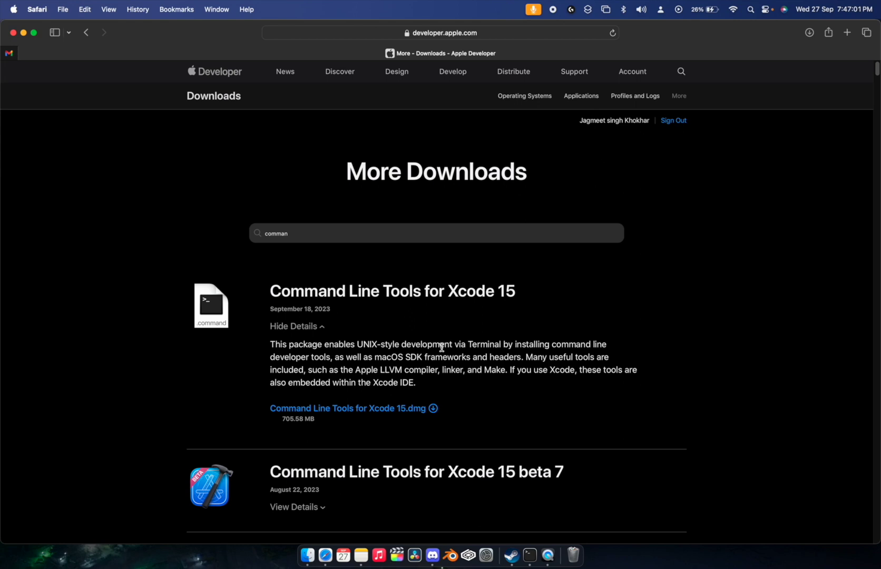
Change the filter to 'game' and view details for Game porting toolkit 1 beta 4
double_click(324, 236)
key("BackSpace")
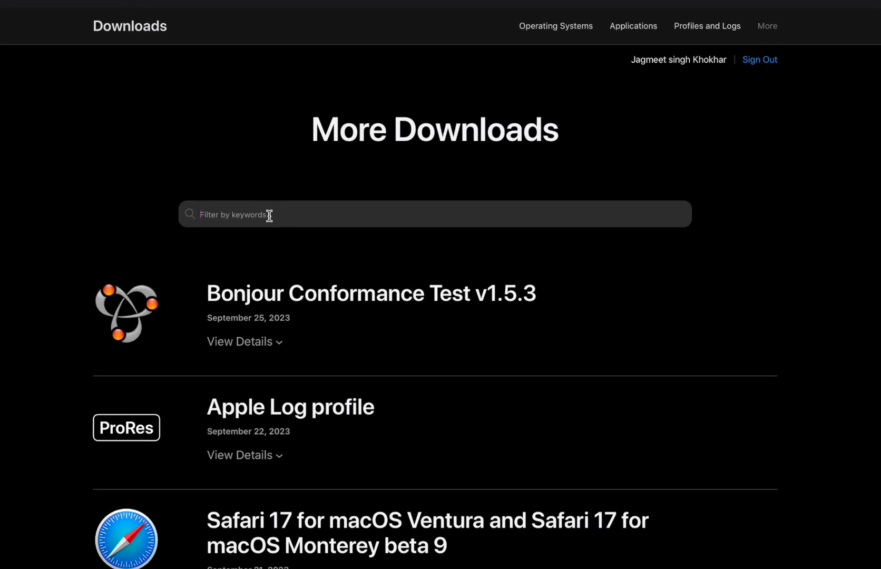
type("game")
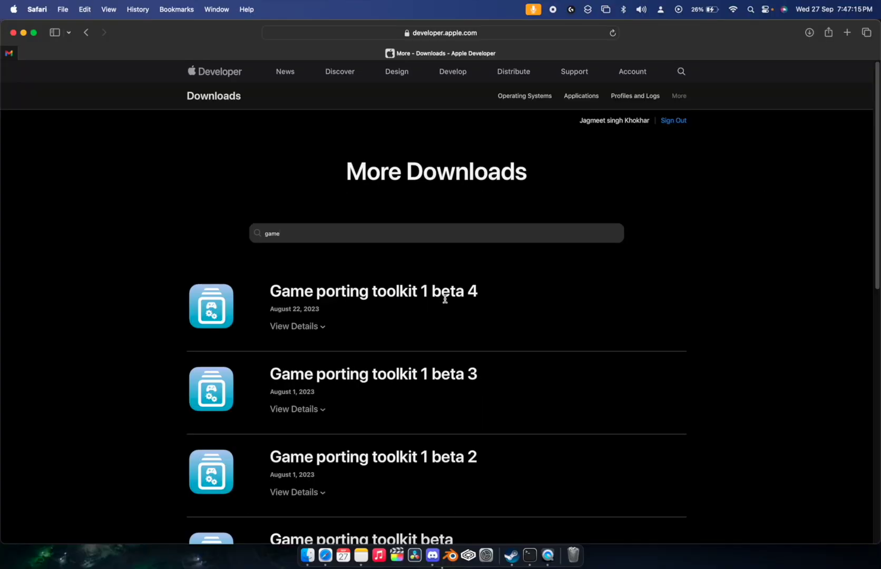
left_click(268, 343)
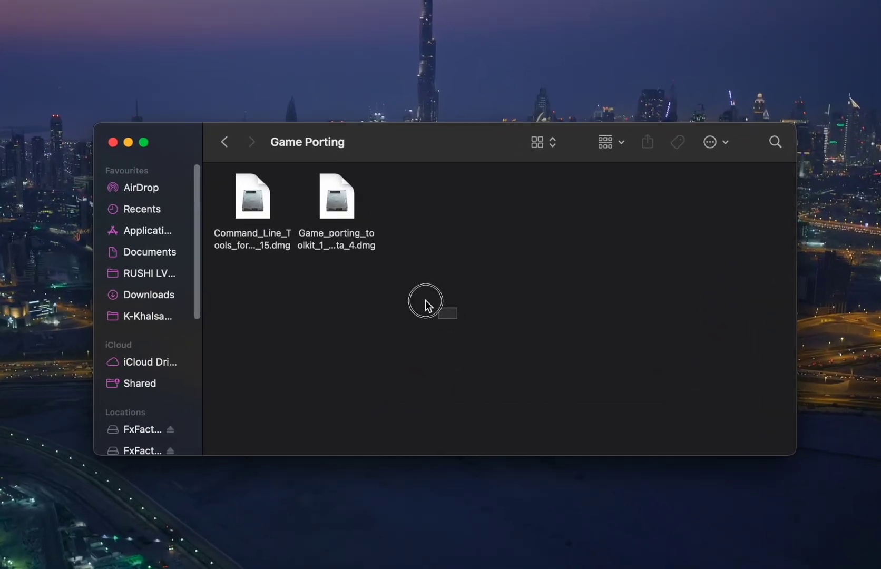
Open the downloaded Command Line Tools disk image from the Game Porting folder
left_click_drag(425, 301, 222, 191)
left_click(344, 335)
double_click(250, 203)
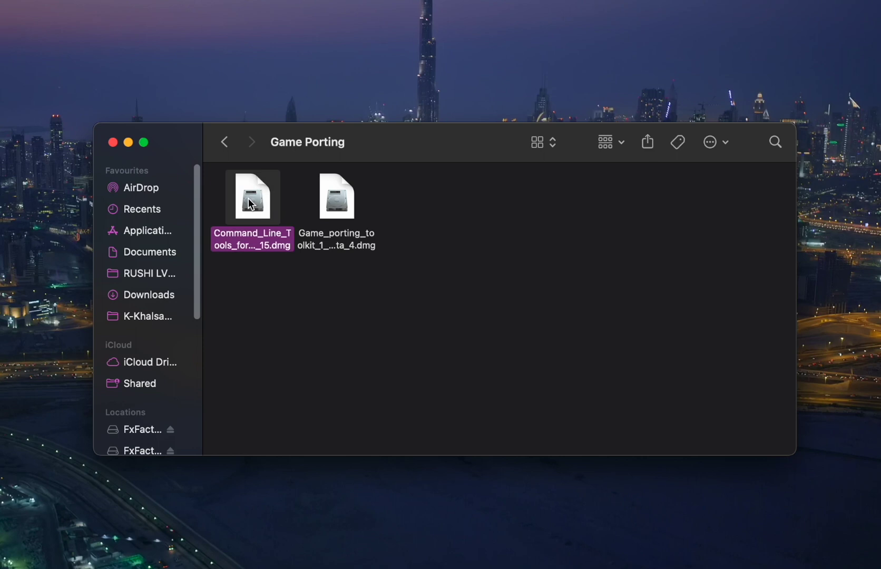
Select Command Line Tools.pkg in the mounted volume, then bring up Spotlight
left_click(190, 198)
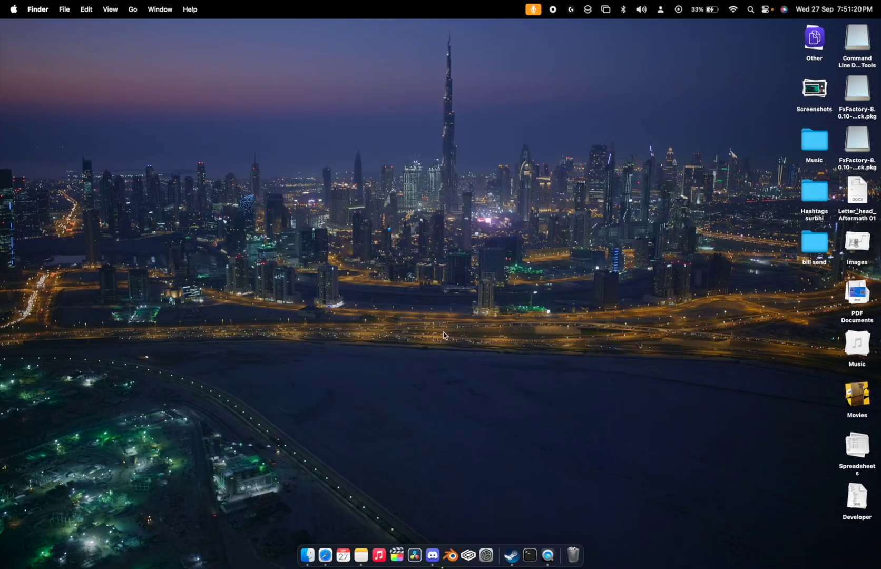
key("super+space")
Launch Terminal and install Rosetta 2 with softwareupdate --install-rosetta, agreeing with A
type("te")
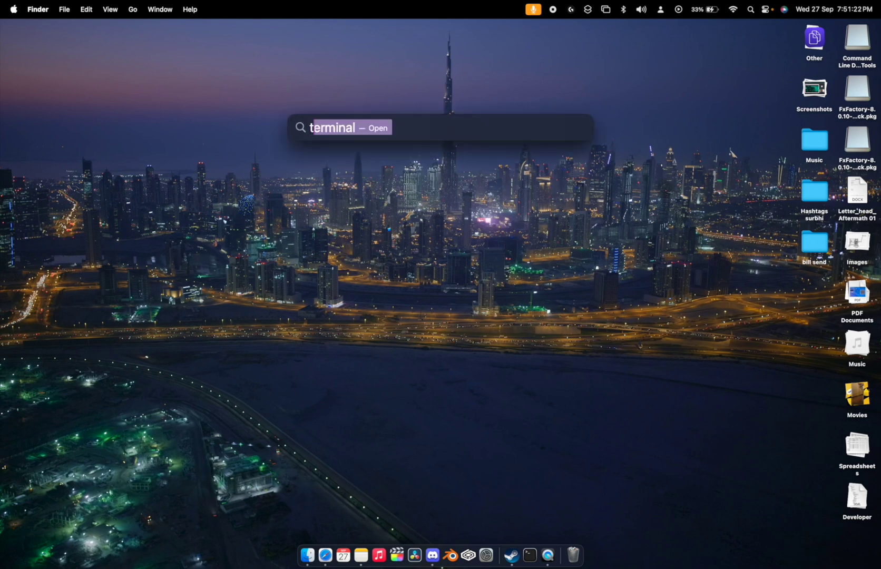
key("Return")
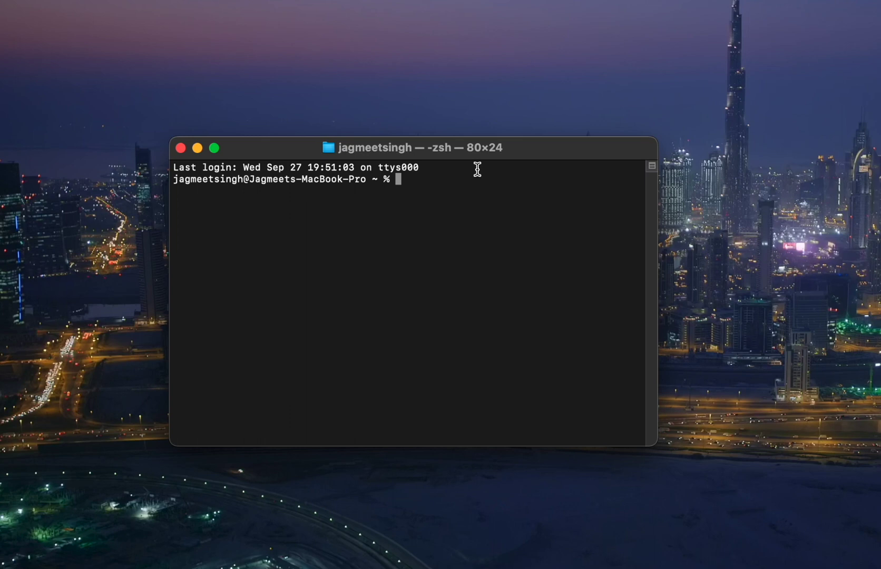
type("softwareupdate --install-rosetta")
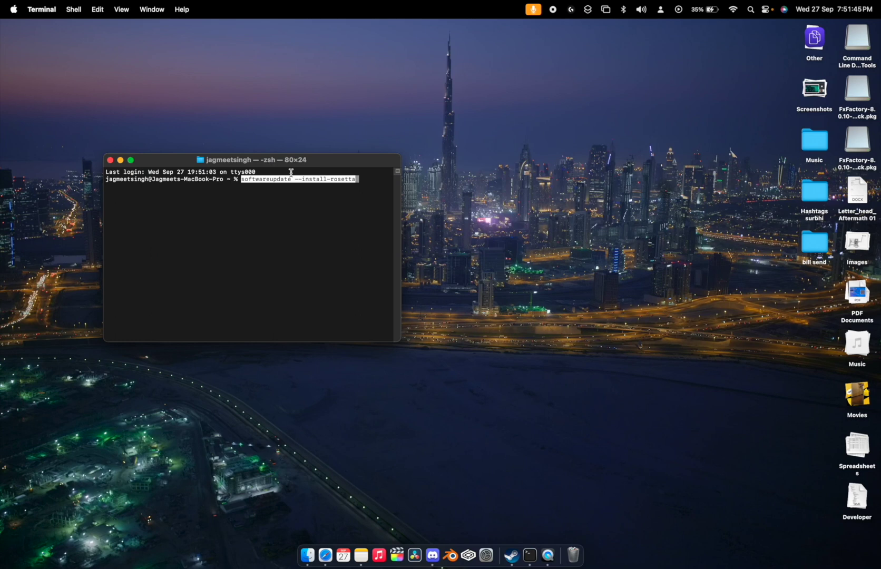
key("Return")
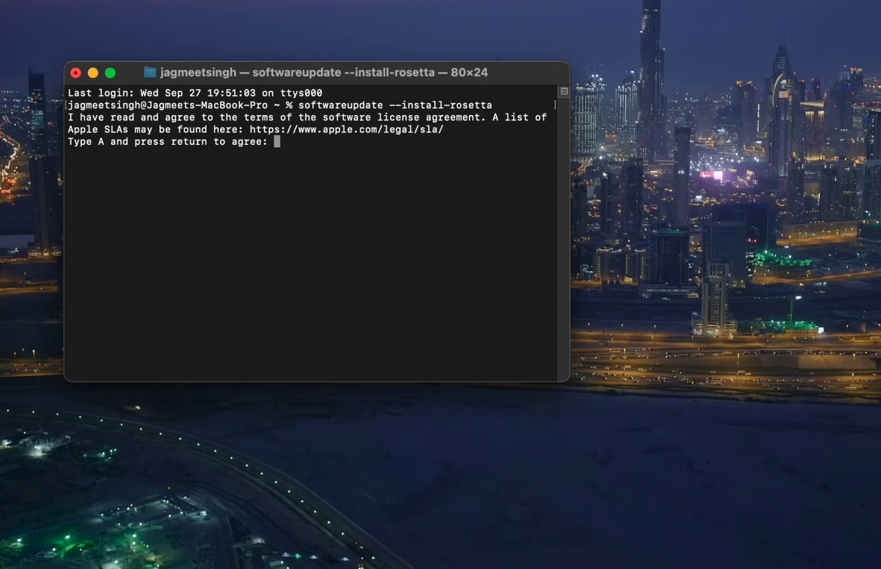
type("a")
key("Return")
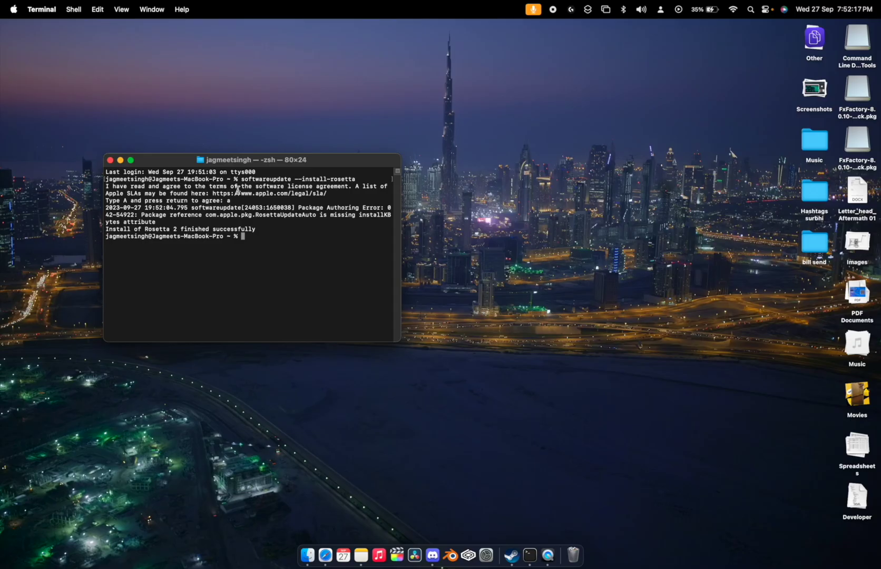
Start an x86_64 shell with arch -x86_64 zsh and paste the Homebrew install script
type("arch -x86_64 zsh")
key("Return")
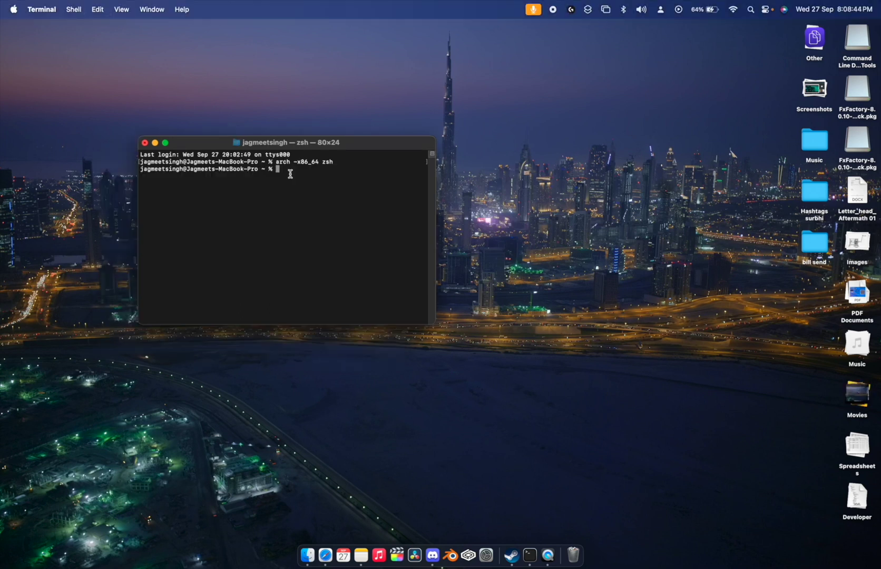
type("/bin/bash -c \"$(curl -fsSL http://raw.githubusercontent.com/Homebrew/install/HEAD/install.sh)\"")
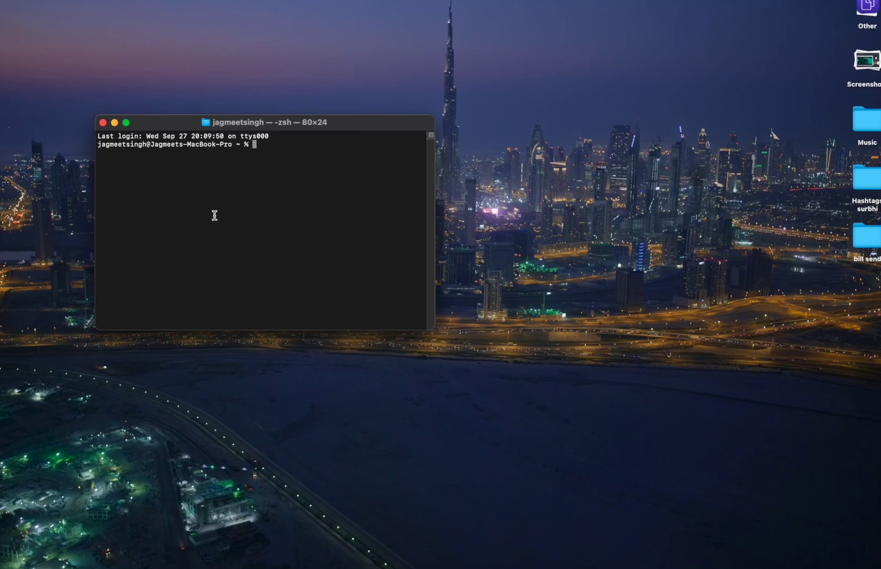
Confirm Homebrew is at /usr/local/bin/brew and add the apple/apple tap
type("which brew")
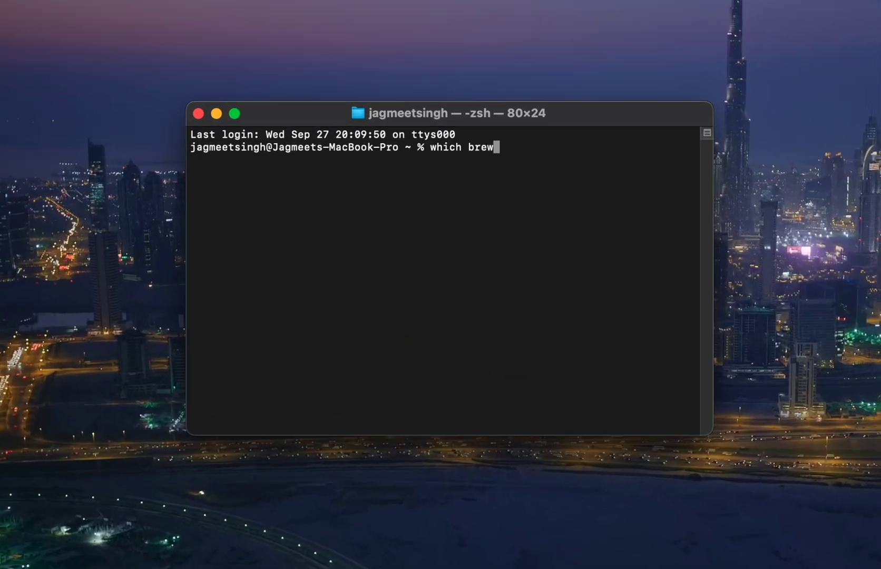
key("Return")
left_click_drag(310, 160, 191, 159)
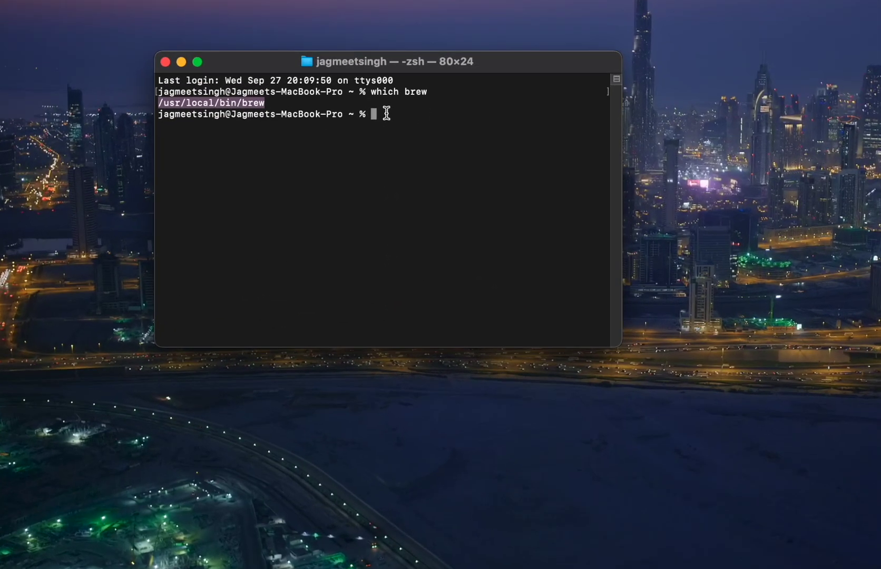
type("brew tap apple/apple http://github.com/apple/homebrew-apple")
key("Return")
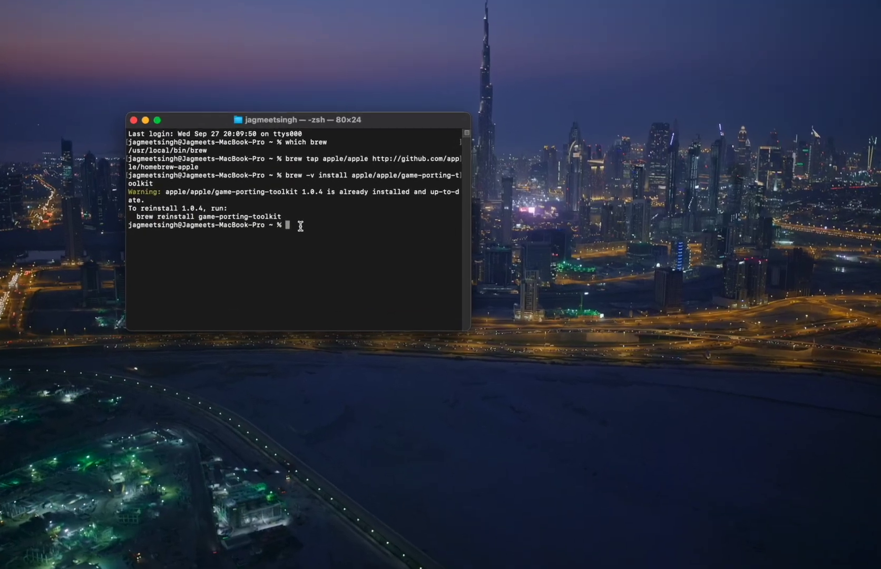
Run winecfg via game-porting-toolkit's wine64 with WINEPREFIX=~/Win10 to create the prefix
type("WINEPREFIX=~/Win10 `brew --prefix game-porting-toolkit`/bin/wine64 winecfg")
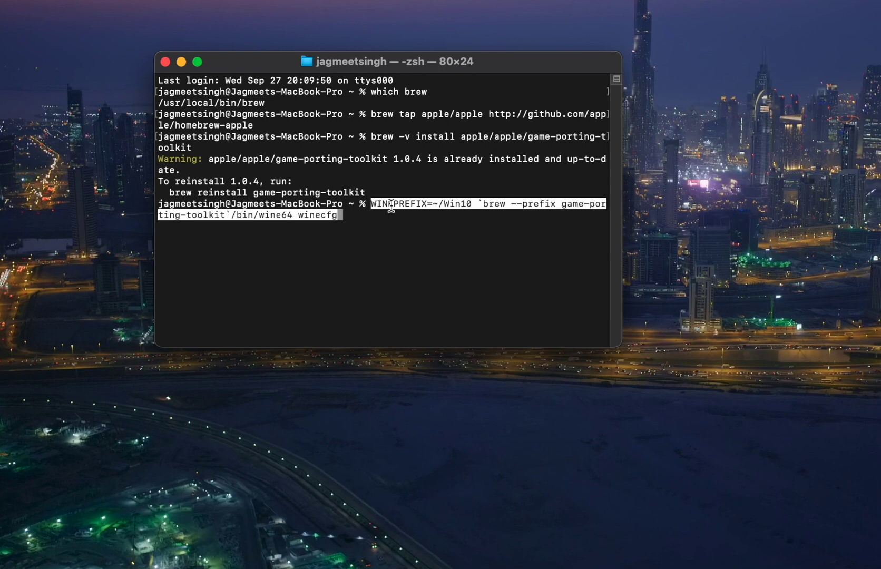
key("Right")
key("Return")
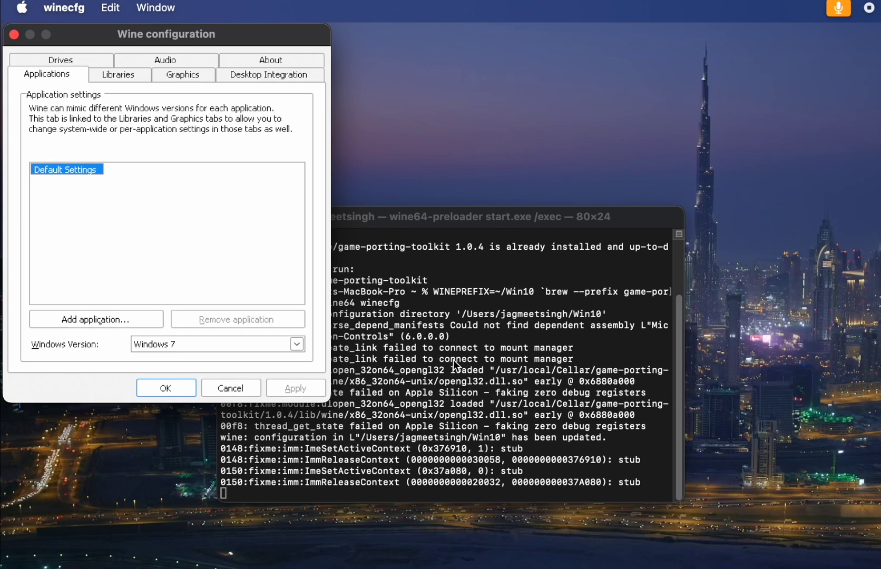
Set winecfg's Windows Version to Windows 10, apply, and close with OK
left_click(296, 343)
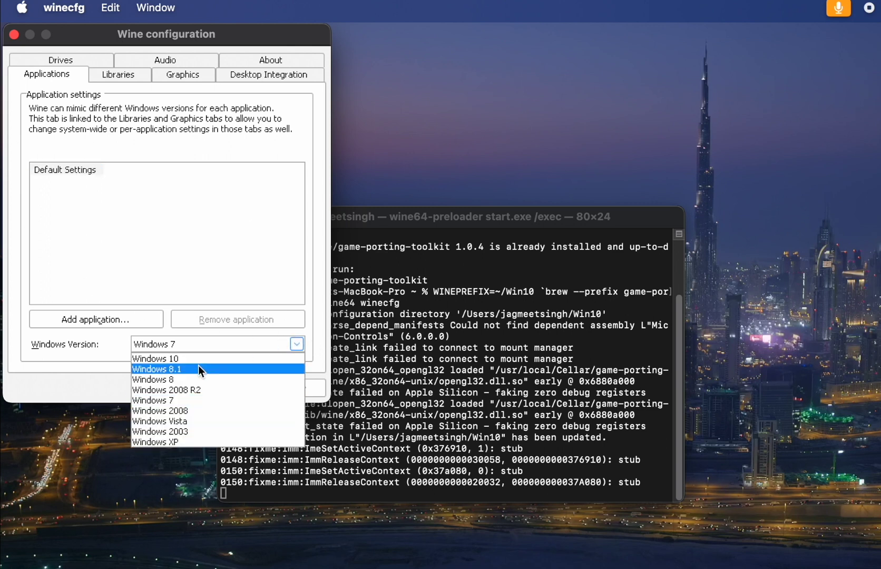
left_click(179, 358)
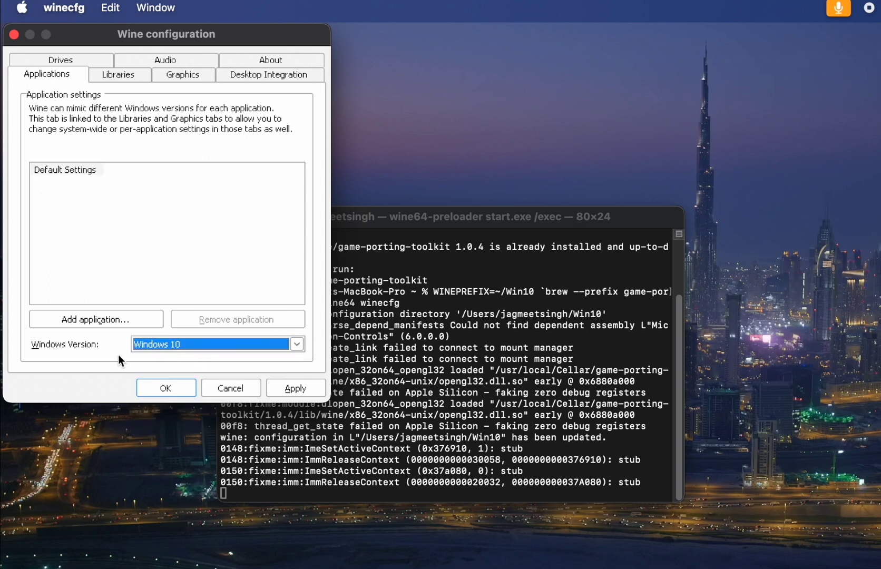
left_click(295, 388)
left_click(165, 388)
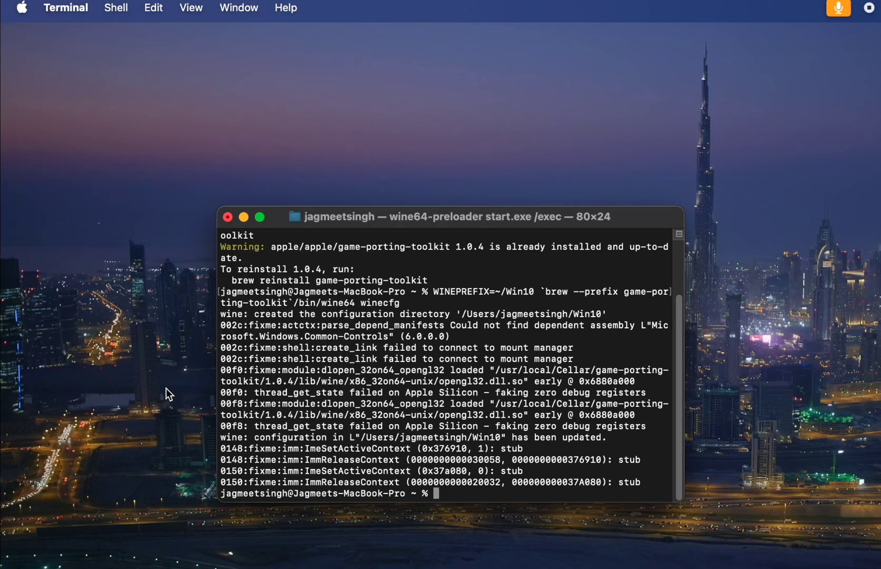
left_click(740, 430)
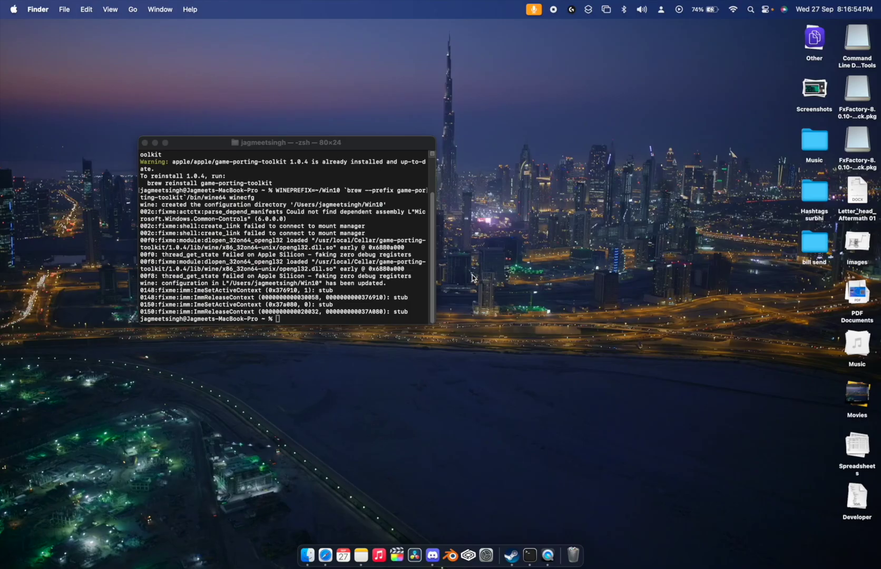
Mount the Game Porting Toolkit disk image from the Game Porting folder and accept its license
left_click(307, 555)
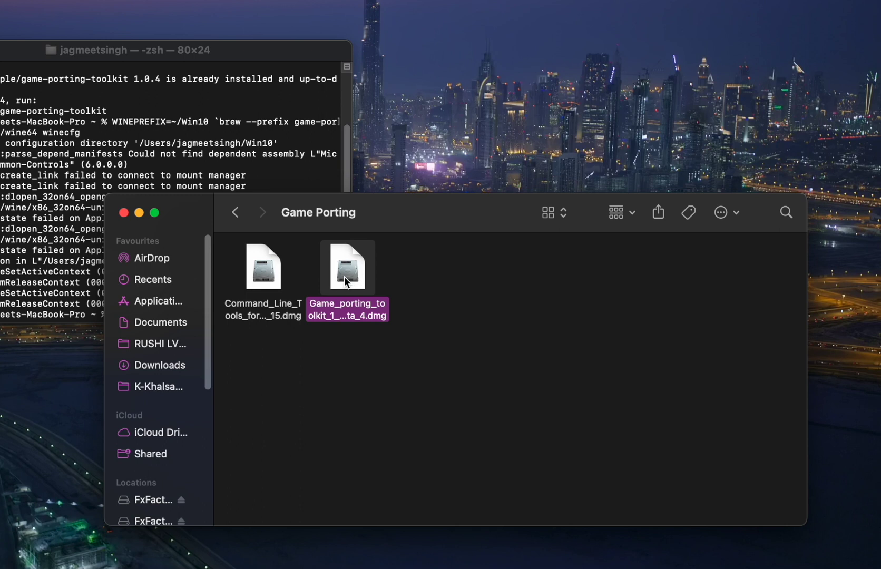
double_click(344, 276)
left_click(566, 305)
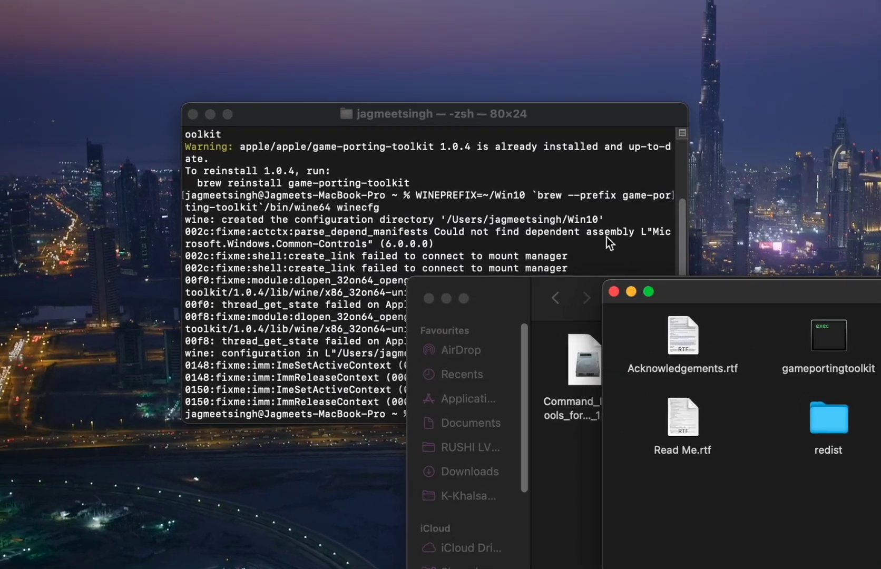
Run the ditto command for the redist libraries and cp the gameportingtoolkit scripts into /usr/local/bin
left_click(569, 114)
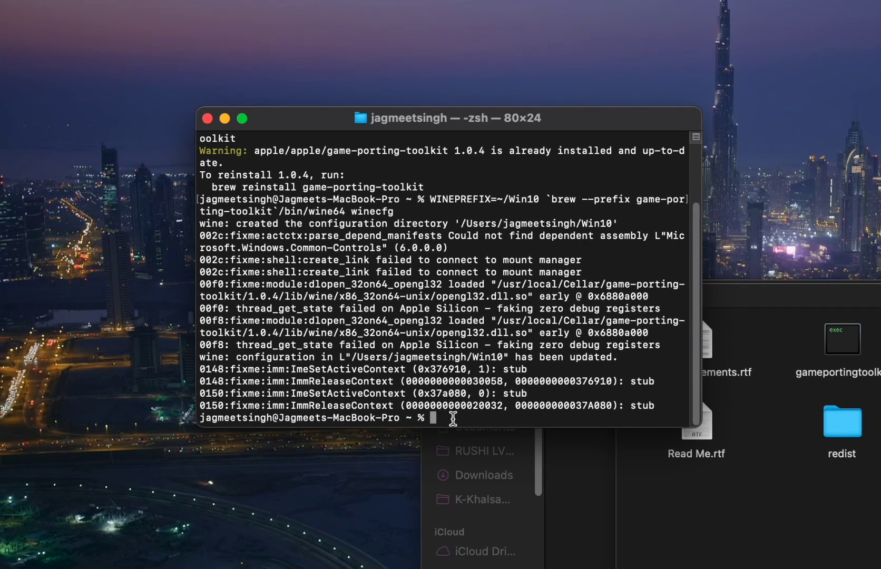
type("ditto /Volumes/Game\\ Porting\\ Toolkit-1.0/redist/lib/ `brew --prefix game-porting-toolkit`/lib/")
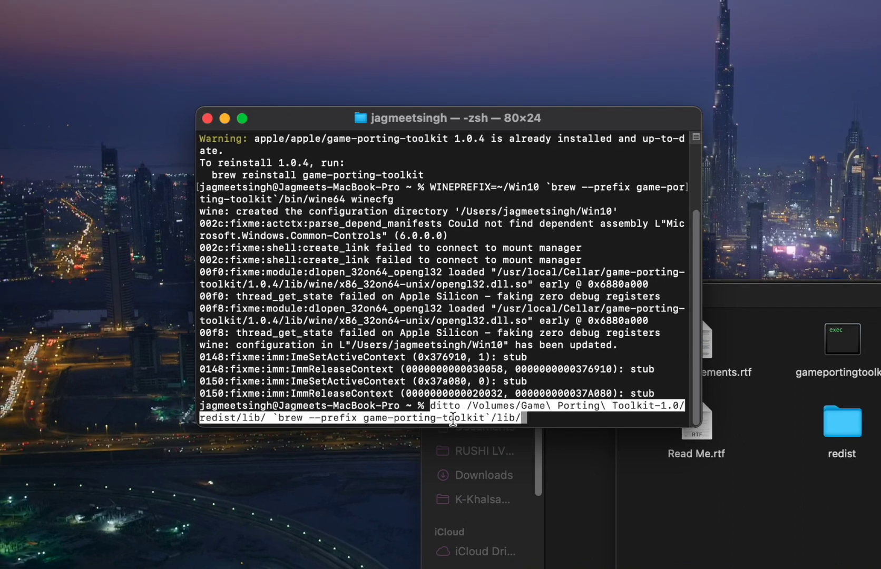
key("Return")
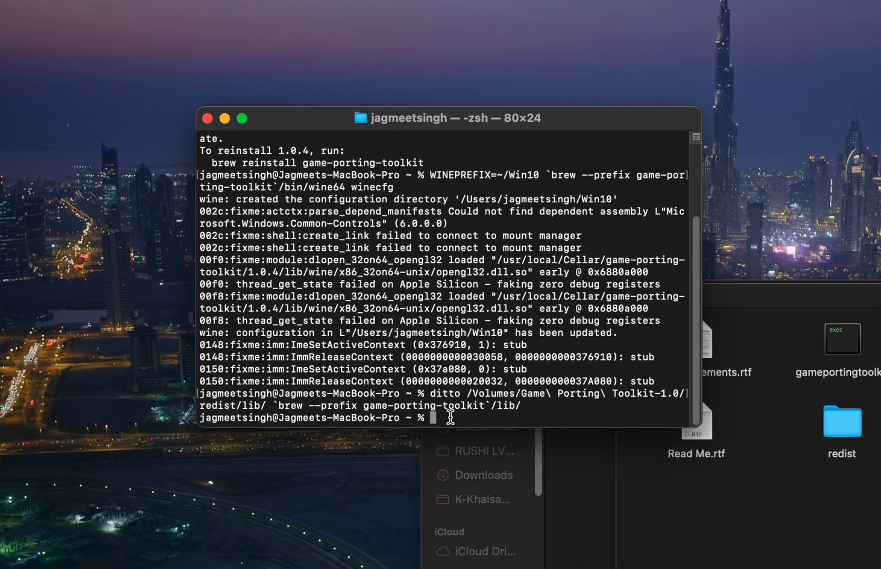
type("cp /Volumes/Game\\ Porting\\ Toolkit*/gameportingtoolkit* /usr/local/bin")
key("Return")
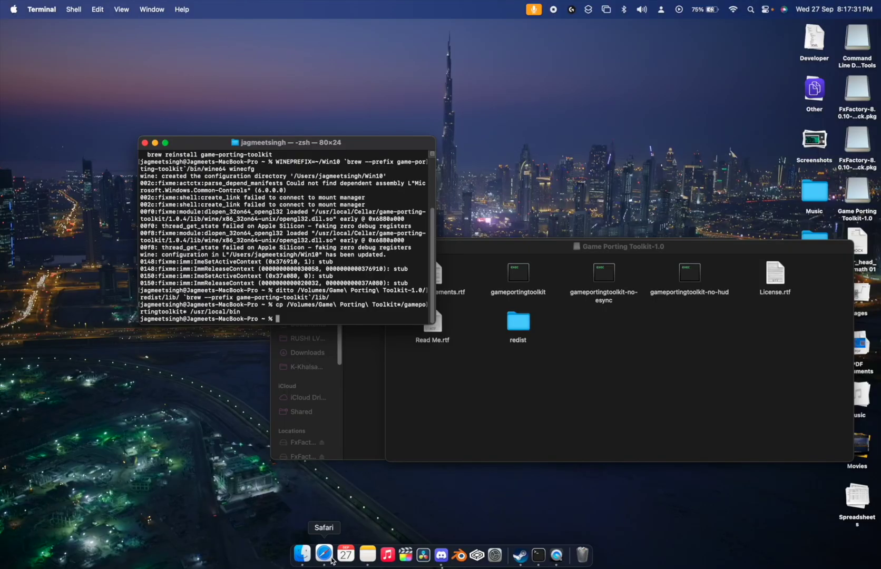
Open a new Safari tab and load the Steam website by entering 'steam'
left_click(324, 554)
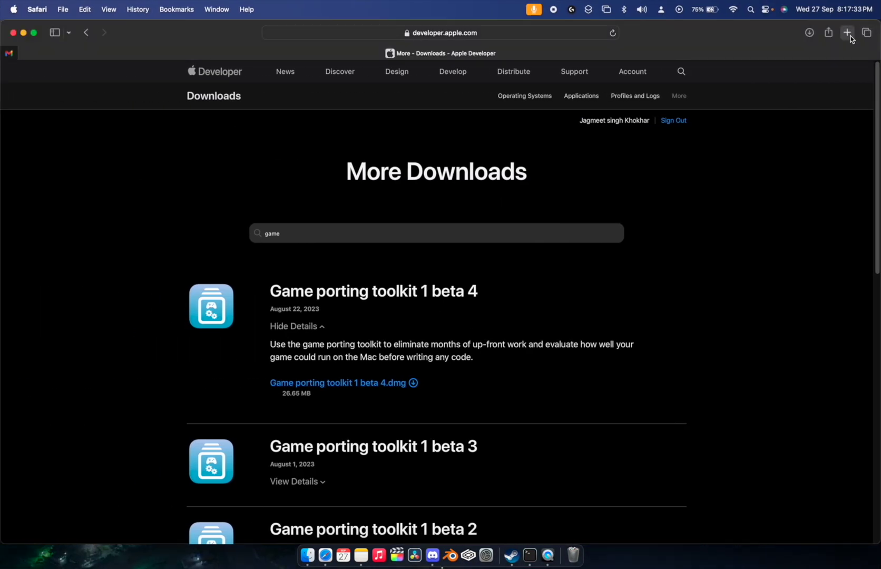
left_click(847, 33)
type("steamunlocked.net/3-projekt-passion-free-download/")
key("Return")
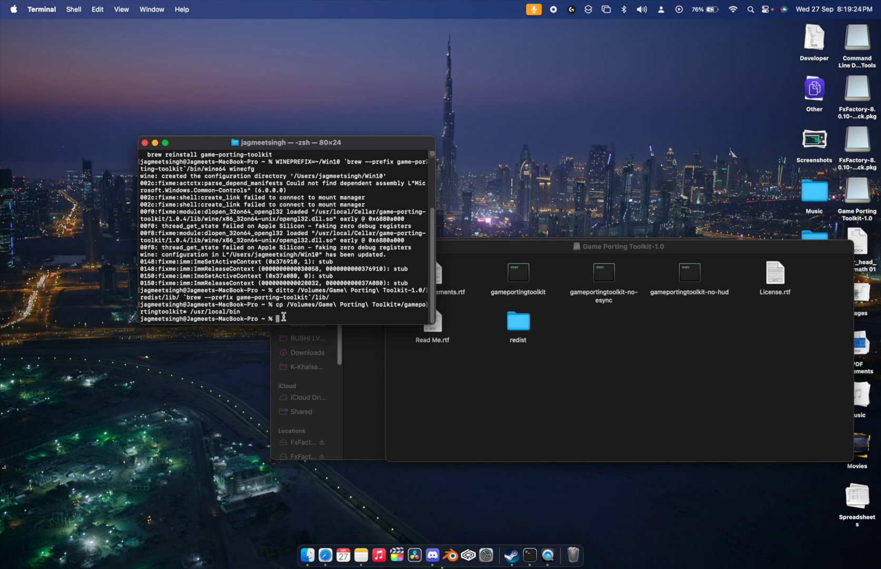
Run gameportingtoolkit ~/Win10 ~/Downloads/SteamSetup.exe in Terminal
type("gameportingtoolkit ~/Win10 ~/Downloads/SteamSetup.exe")
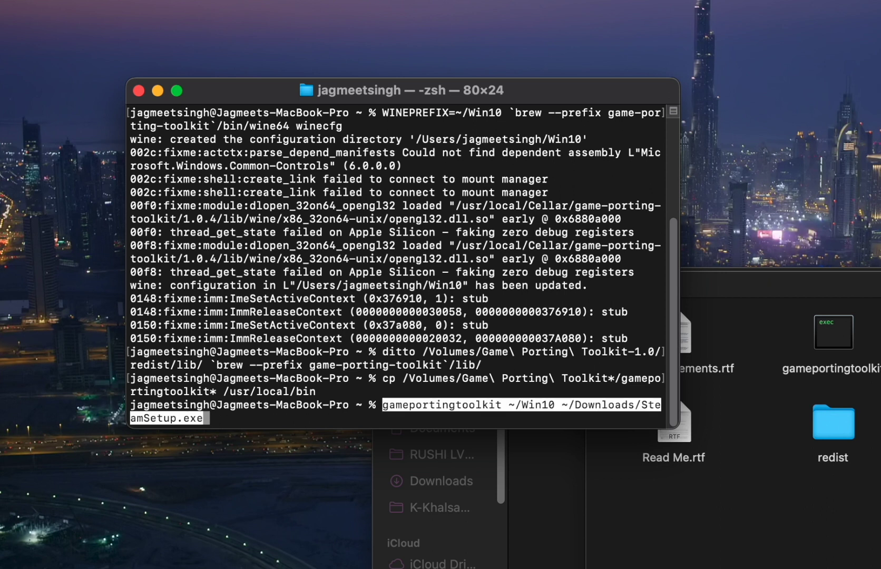
key("Return")
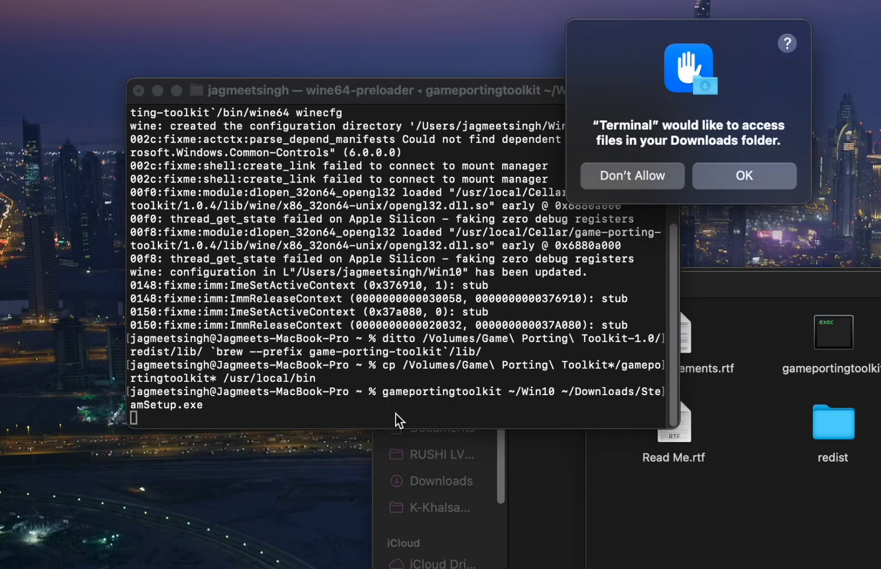
Allow Terminal access to Downloads, install Steam in English to the default location, and finish
left_click(737, 179)
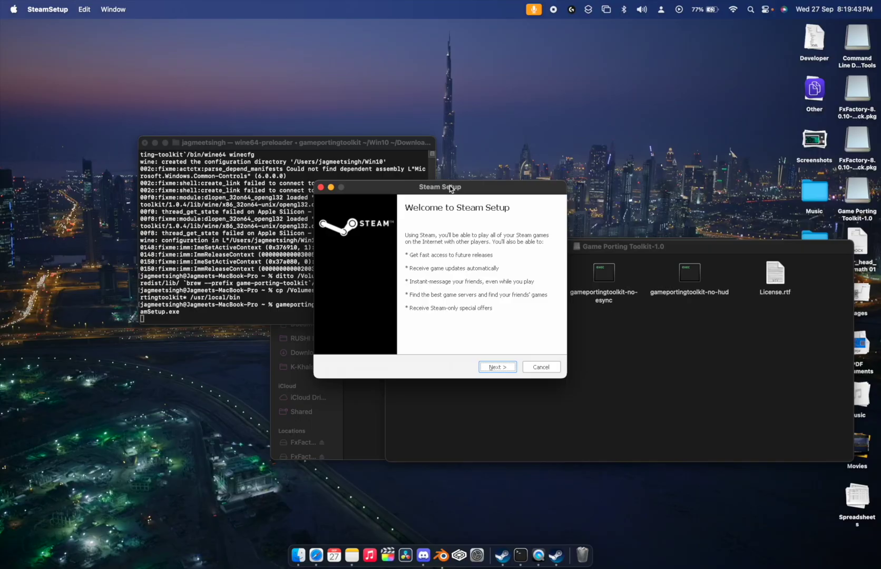
left_click(413, 355)
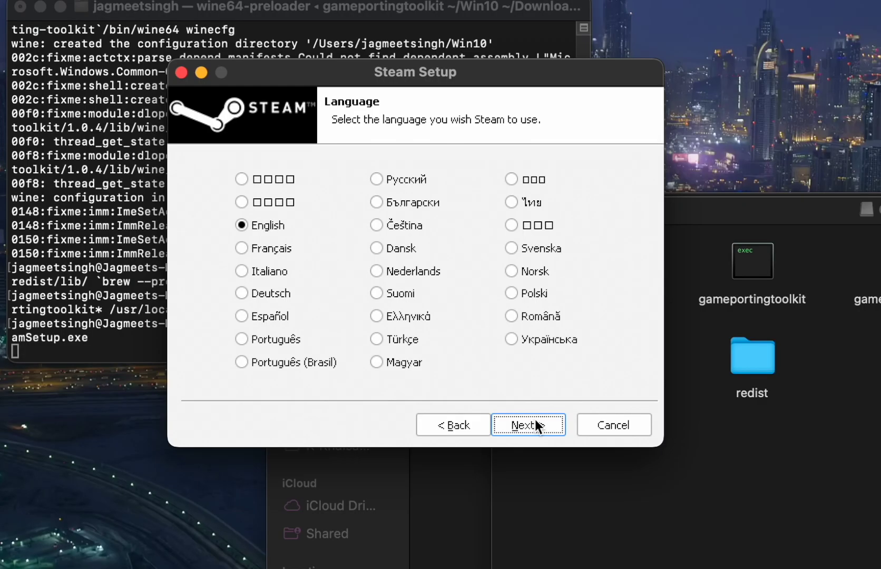
left_click(402, 353)
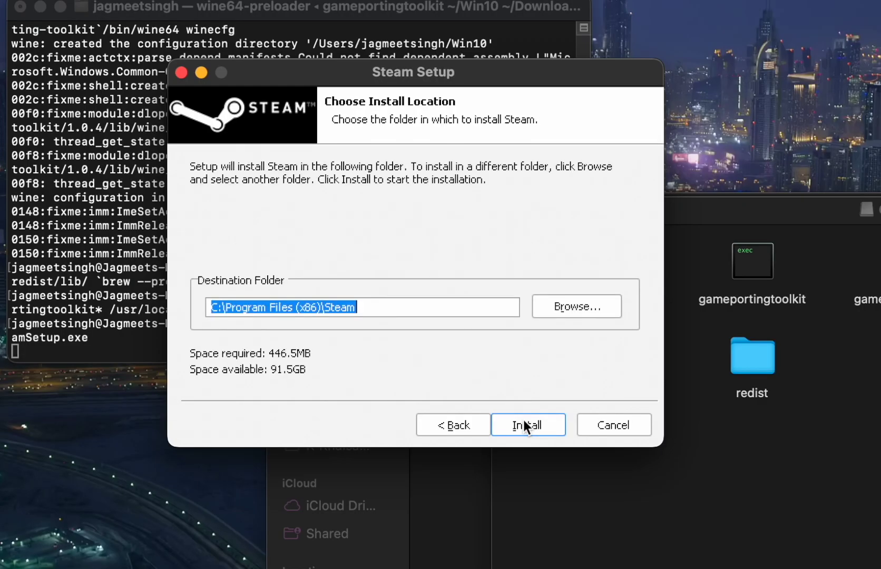
left_click(523, 419)
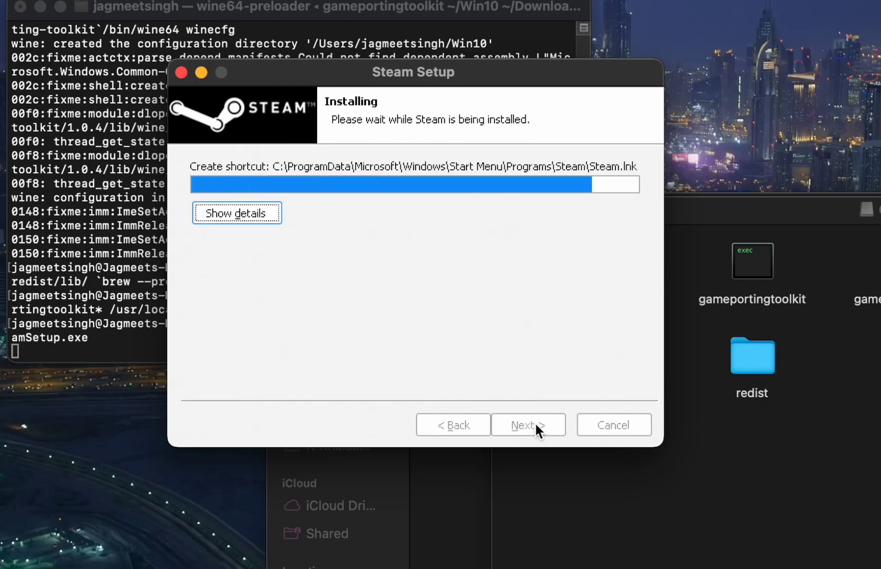
left_click(524, 426)
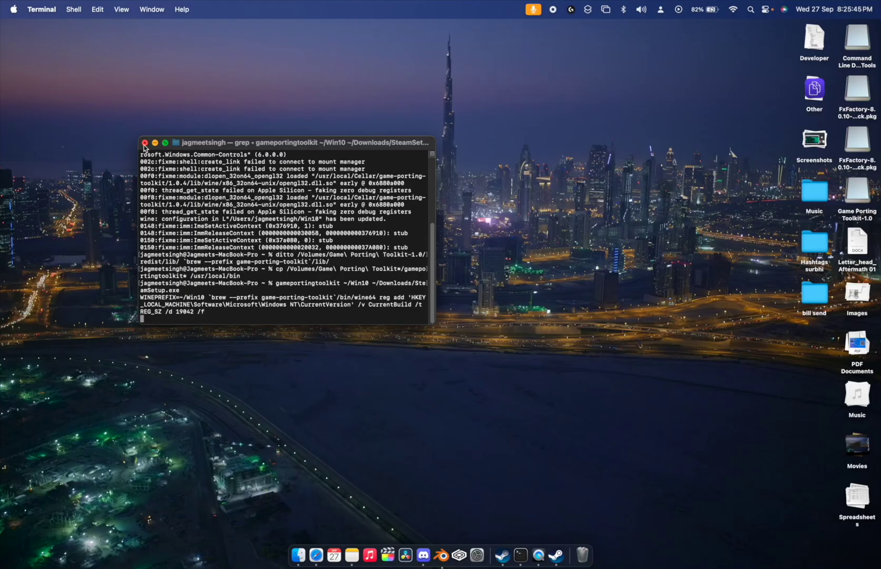
left_click(144, 143)
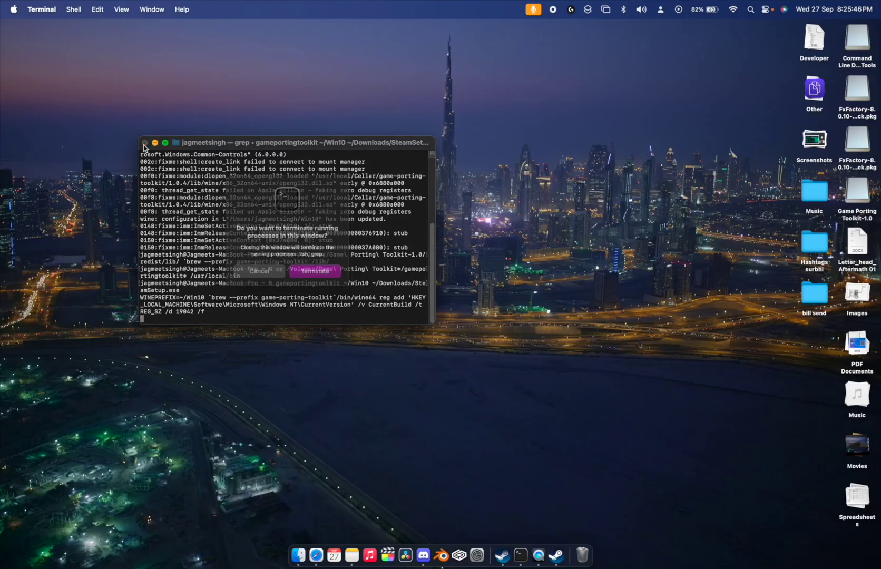
Quit and reopen Terminal, then start an x86_64 shell with arch -x86_64 zsh
left_click(318, 275)
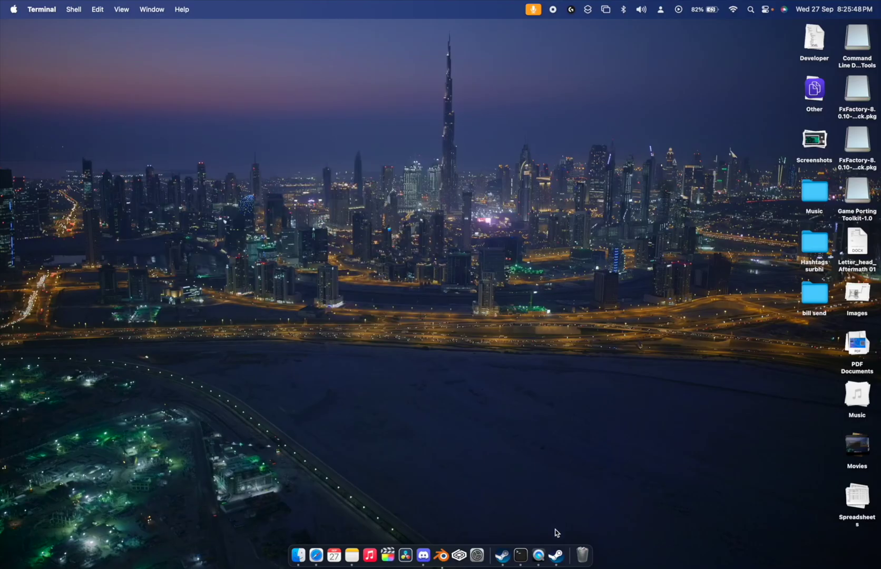
right_click(556, 553)
left_click(564, 521)
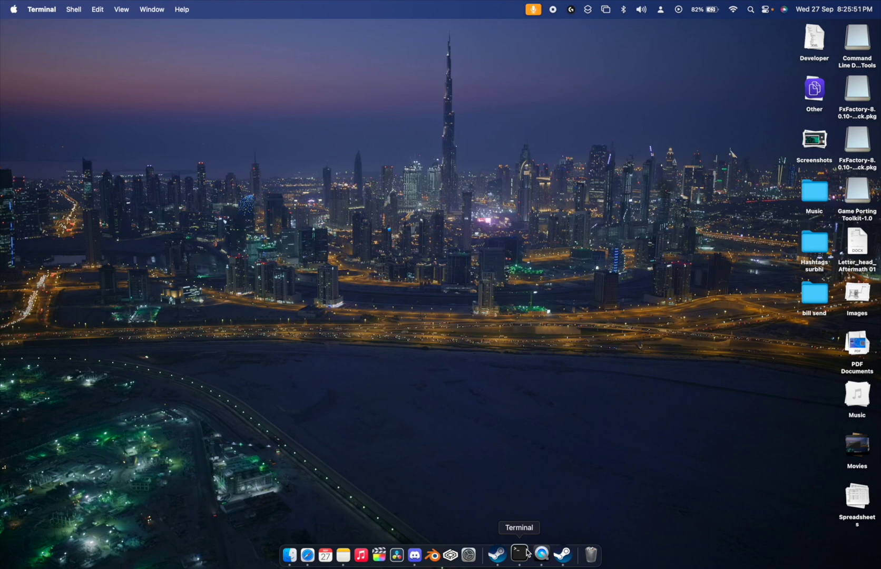
left_click(520, 554)
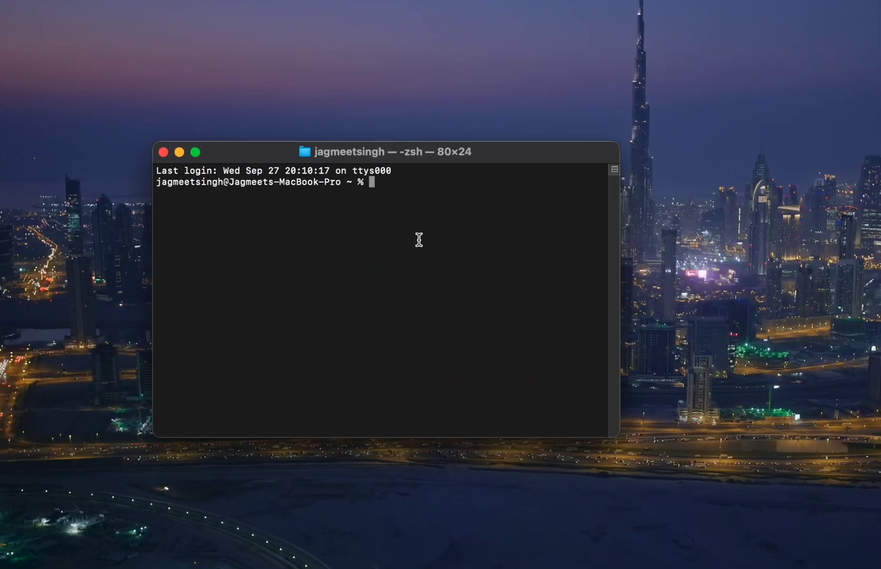
type("arch -x86_64 zsh")
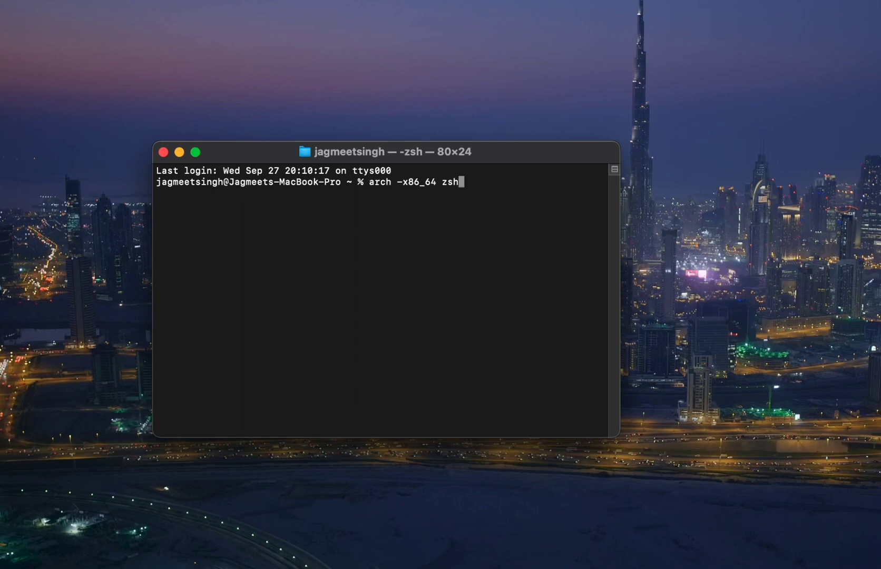
key("Return")
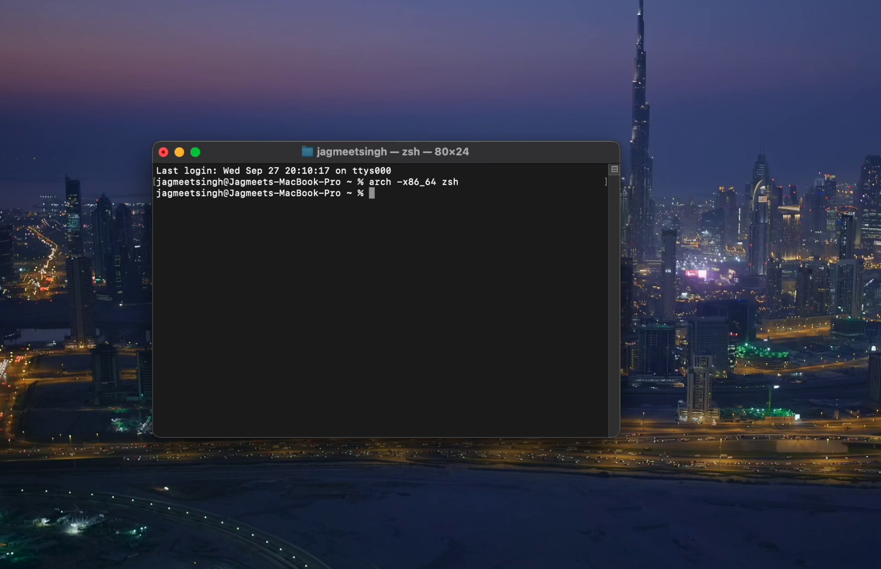
Set CurrentBuild and CurrentBuildNumber to 19042, stop the Wine server, and enter the SteamSetup.exe relaunch
type("WINEPREFIX=~/Win10 `brew --prefix game-porting-toolkit`/bin/wine64 reg add 'HKEY_LOCAL_MACHINE\\Software\\Microsoft\\Windows NT\\CurrentVersion' /v CurrentBuild /t REG_SZ /d 19042 /f")
key("Return")
type("WINEPREFIX=~/Win10 `brew --prefix game-porting-toolkit`/bin/wine64 reg add 'HKEY_LOCAL_MACHINE\\Software\\Microsoft\\Windows NT\\CurrentVersion' /v CurrentBuildNumber /t REG_SZ /d 19042 /f")
key("Return")
type("WINEPREFIX=~/Win10 `brew --prefix game-porting-toolkit`/bin/wineserver -k")
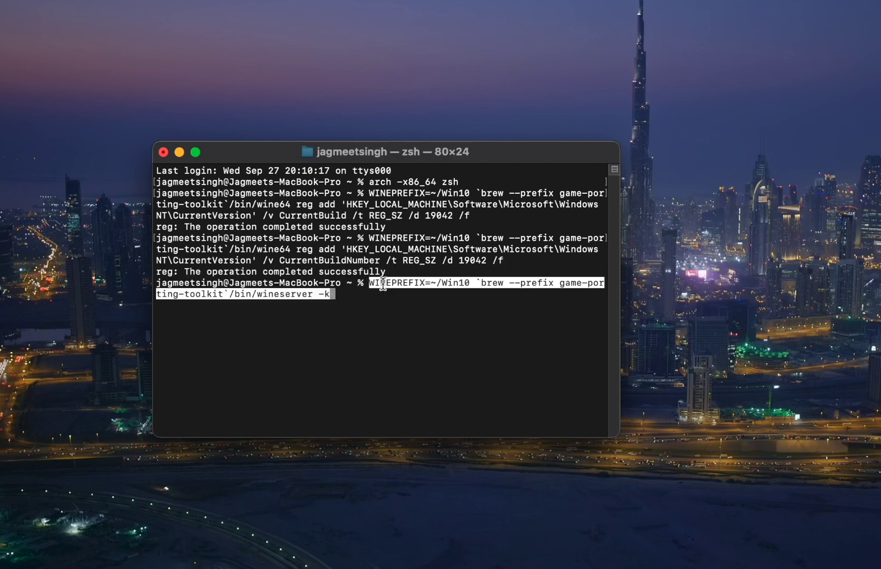
key("Return")
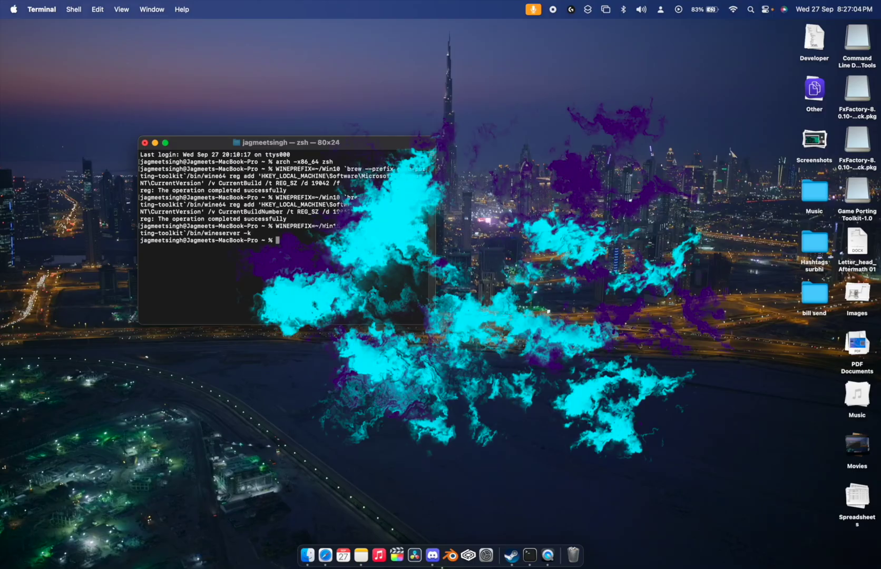
type("gameportingtoolkit ~/Win10 'C:\\Program Files (x86)/Steam/steam.exe'")
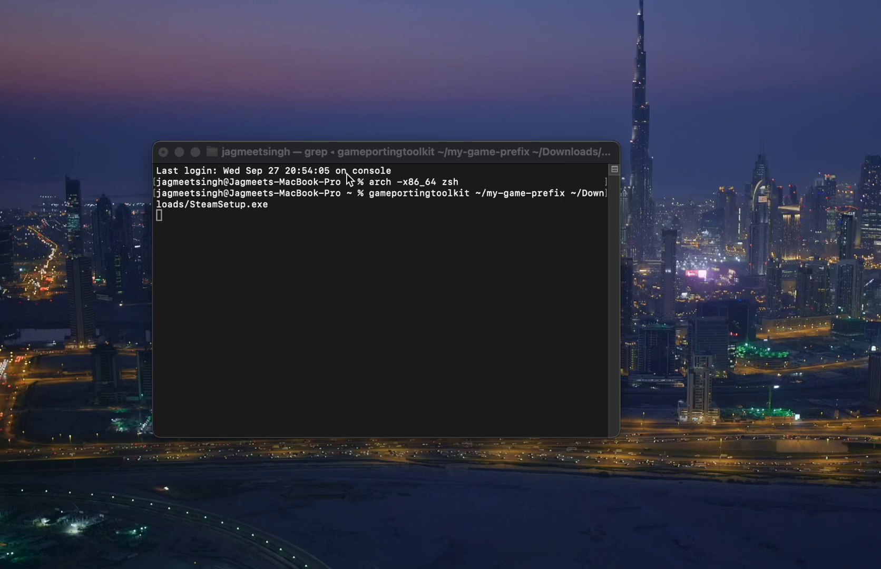
Quit Terminal, reopen it, and run the gameportingtoolkit command launching steam.exe
left_click(164, 152)
left_click(427, 361)
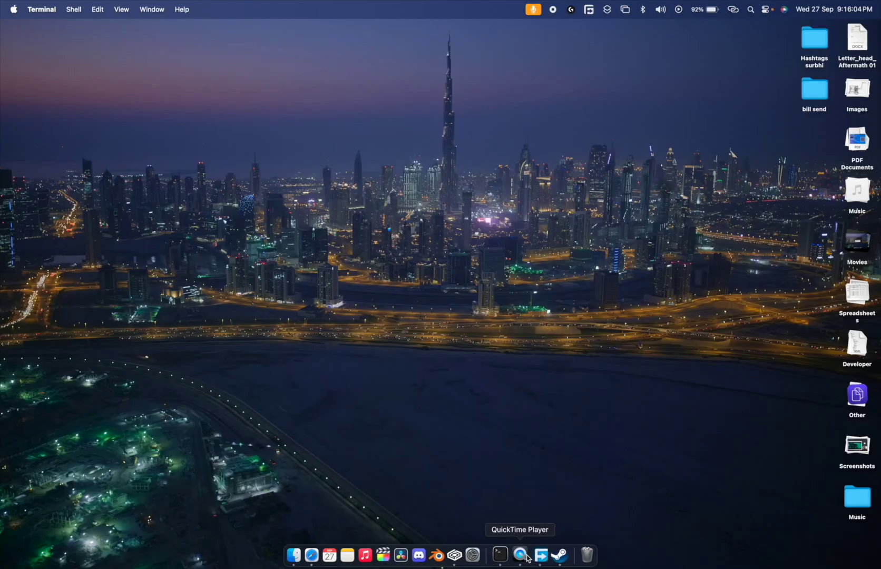
left_click(501, 555)
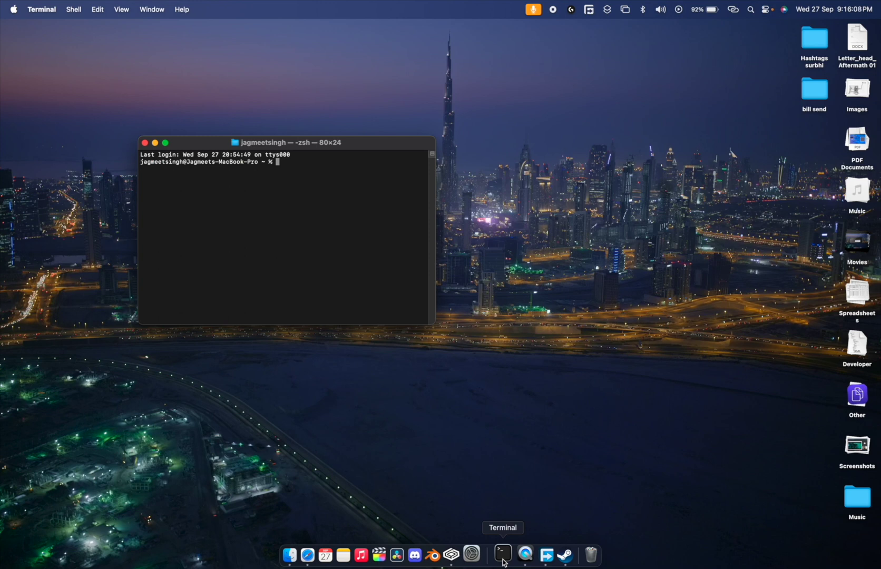
type("MTL_HUD_ENABLED=1 WINEESYNC=1 WINEPREFIX=~/my-game-prefix /usr/local/Cellar/game-porting-toolkit/1.0.4/bin/wine64 'C:\\Program Files (x86)/Steam/steam.exe'")
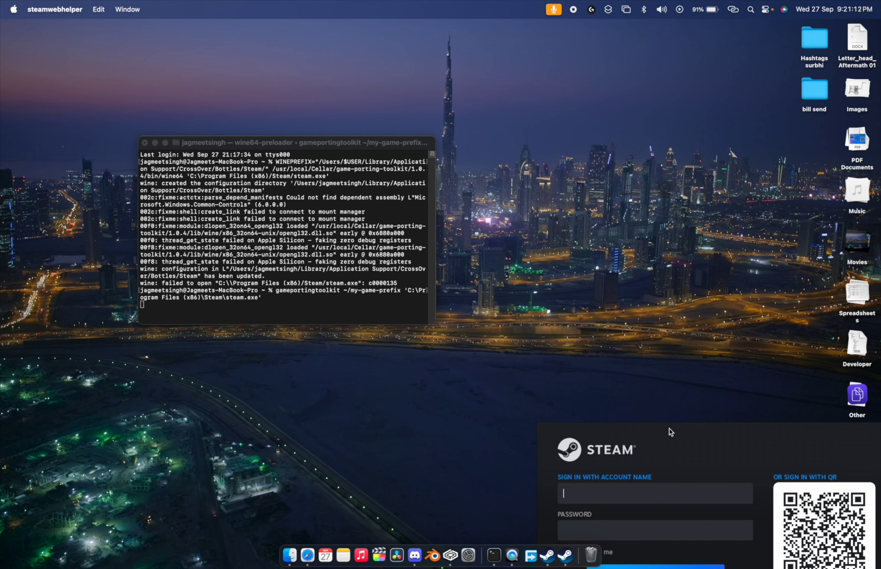
Move the Steam sign-in window to screen centre and bring it in front of Terminal
left_click_drag(670, 428, 391, 177)
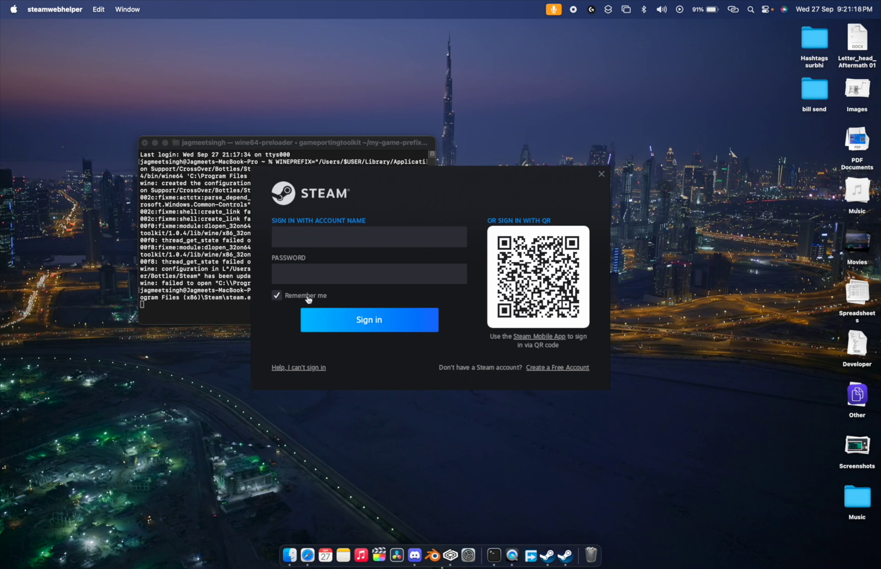
left_click(217, 299)
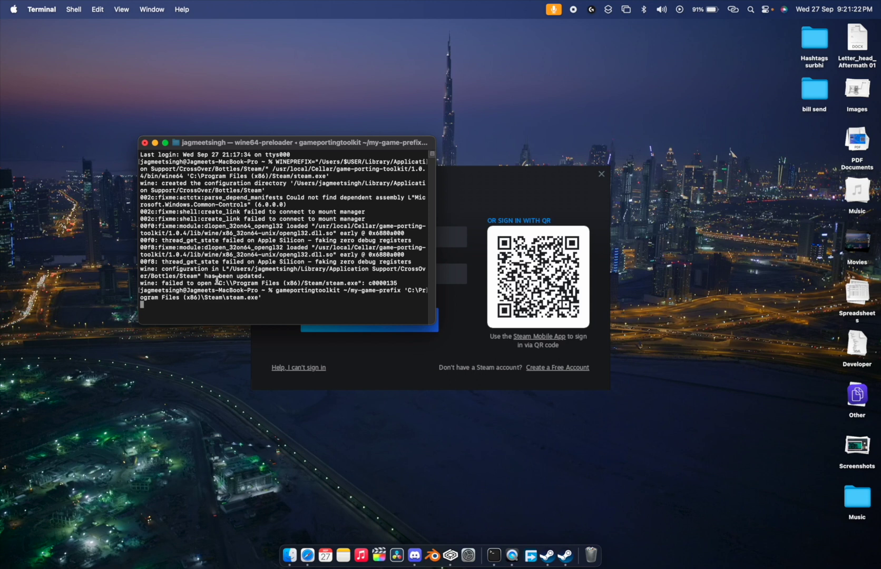
left_click(402, 293)
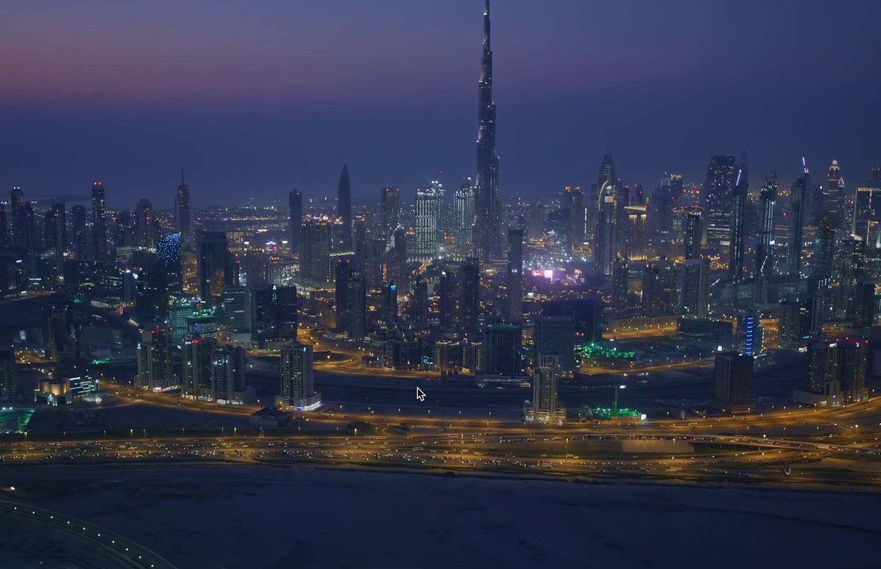
key("super+space")
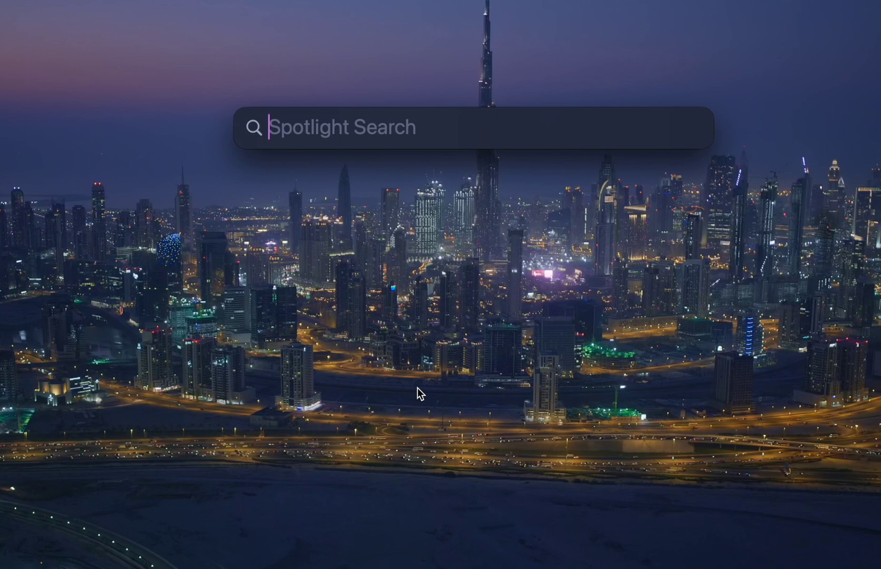
Launch Automator and create a new Application document
type("auto")
key("Return")
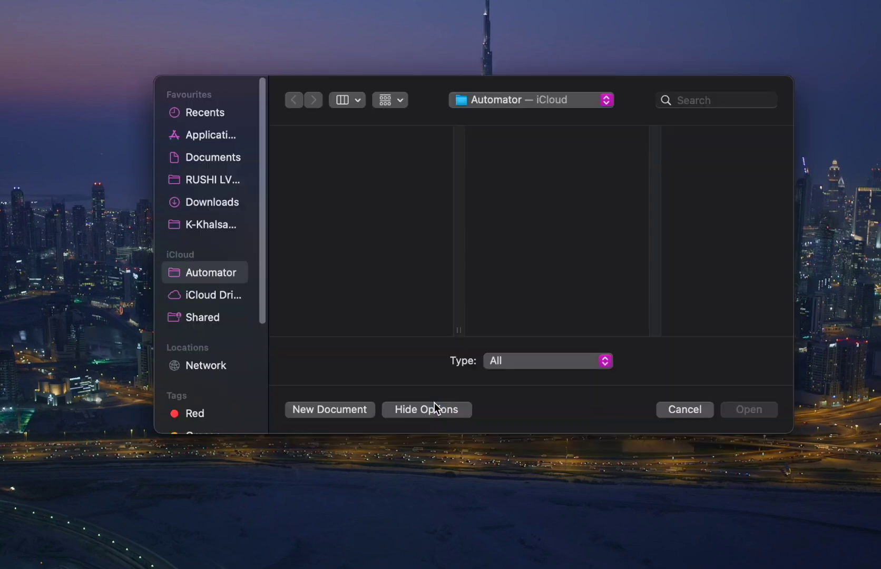
left_click(315, 412)
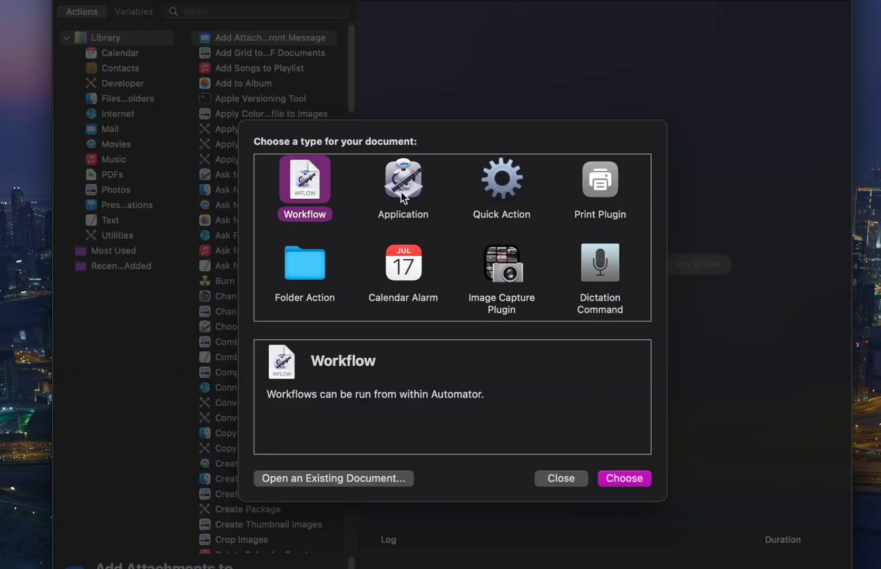
left_click(406, 196)
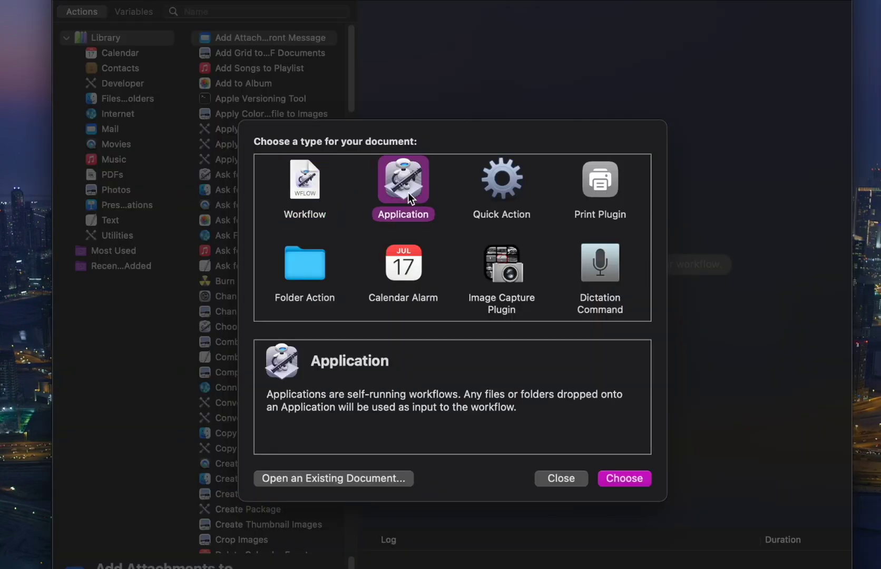
left_click(624, 478)
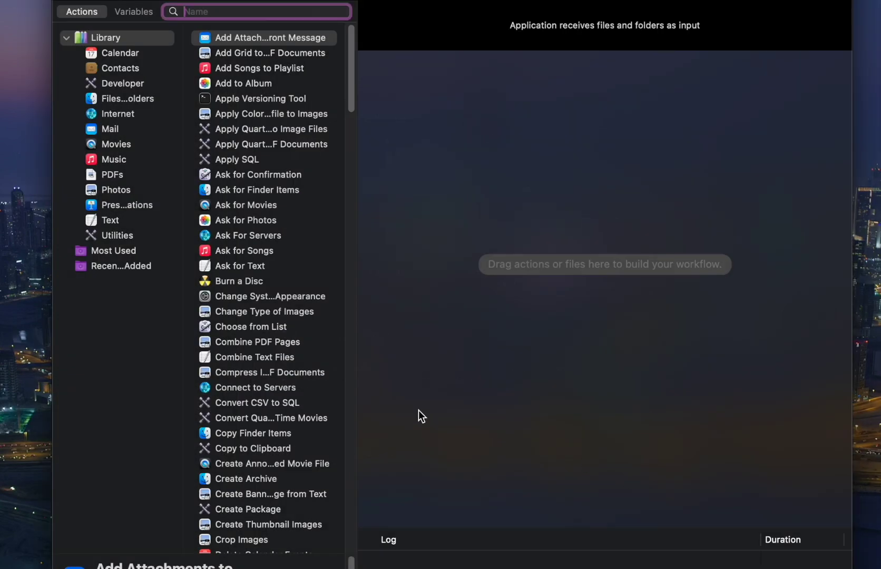
Add a Run Shell Script action and replace its default text with the Steam launch script
scroll(265, 408, "down", 20)
scroll(265, 409, "up", 10)
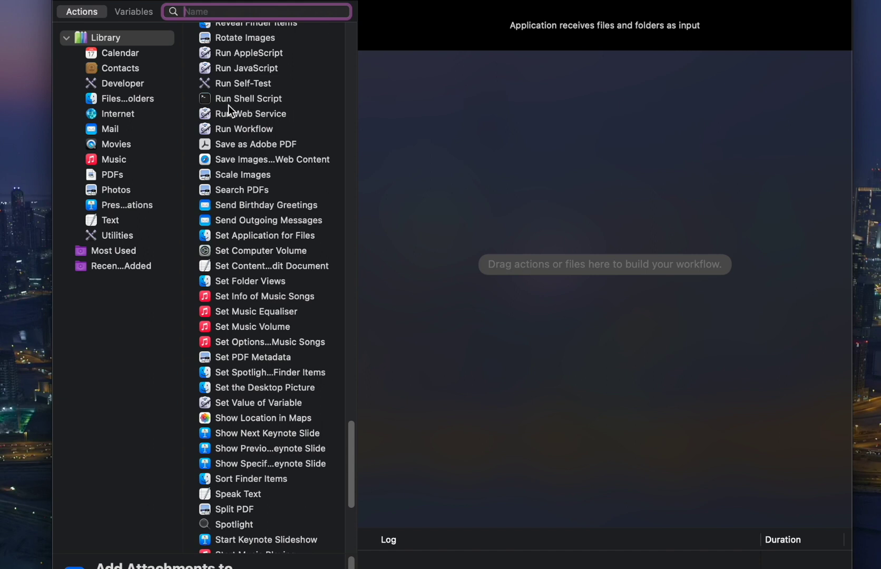
left_click(225, 99)
double_click(225, 100)
double_click(421, 117)
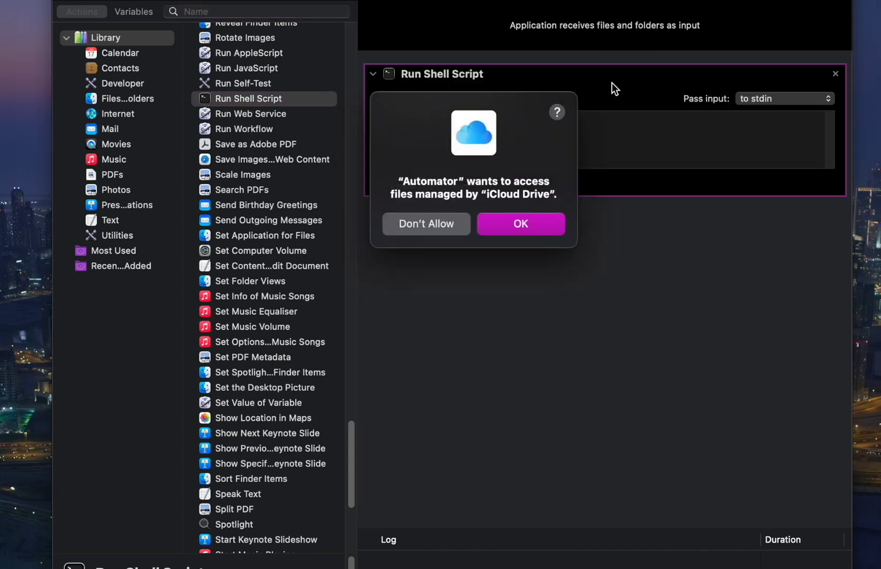
key("Return")
key("BackSpace")
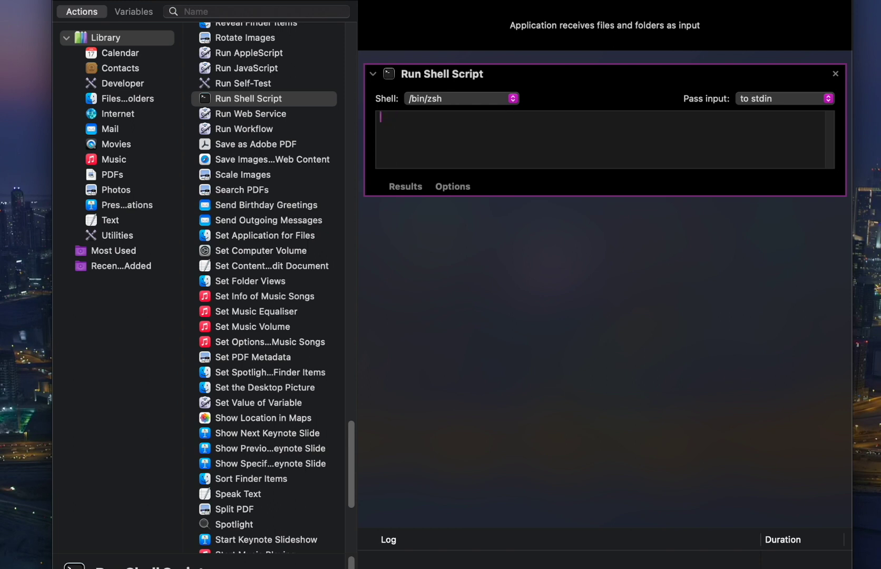
key("super+v")
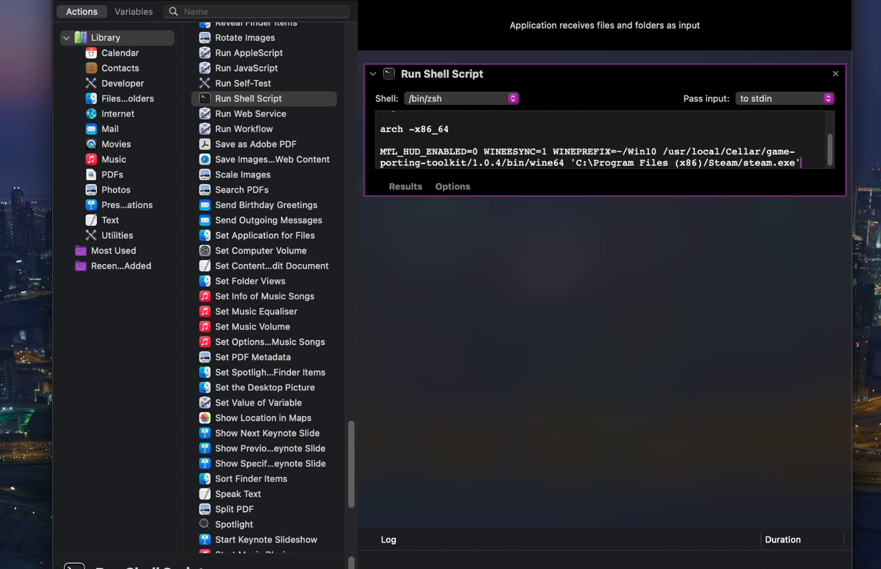
scroll(514, 138, "up", 3)
scroll(514, 138, "down", 2)
scroll(524, 141, "up", 2)
scroll(524, 141, "down", 2)
left_click(479, 156)
Save the app as SteamWindows in the Applications folder and close the workflow window
key("super+s")
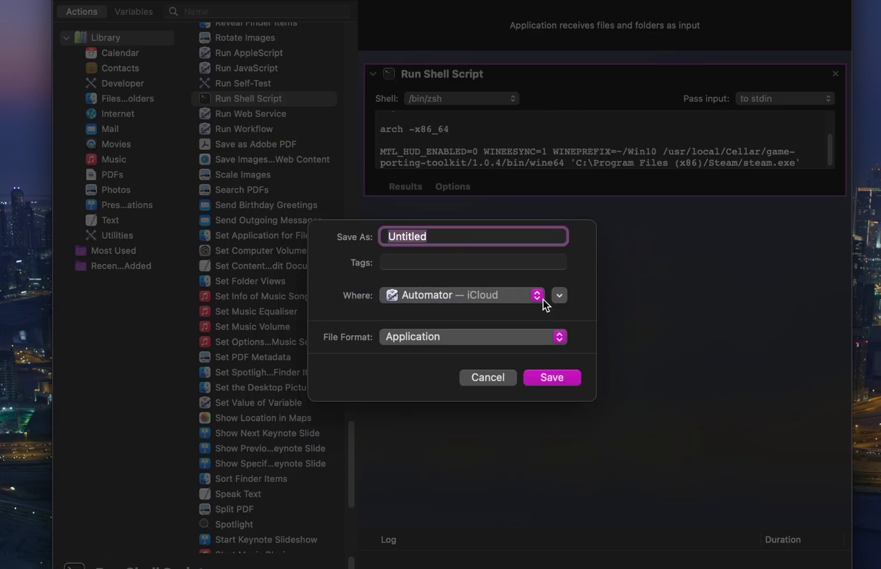
left_click(557, 295)
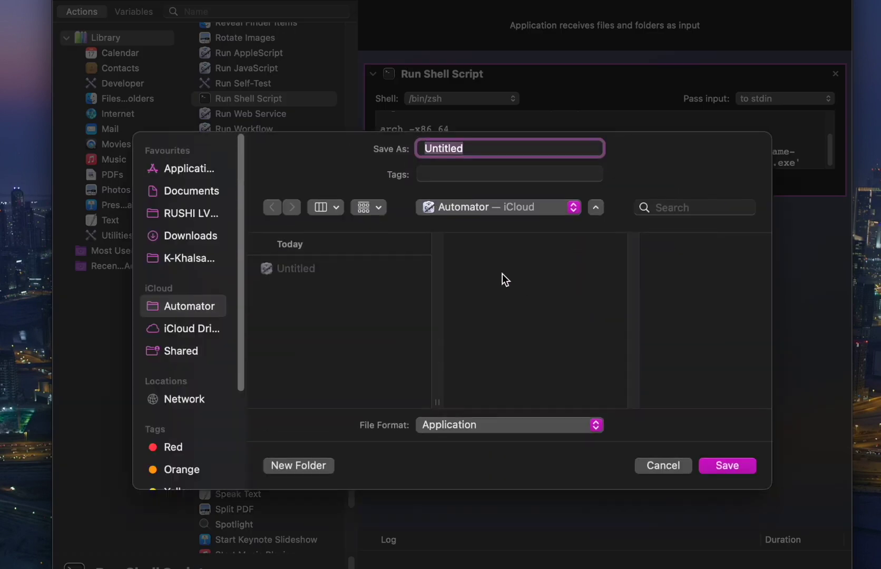
left_click(189, 167)
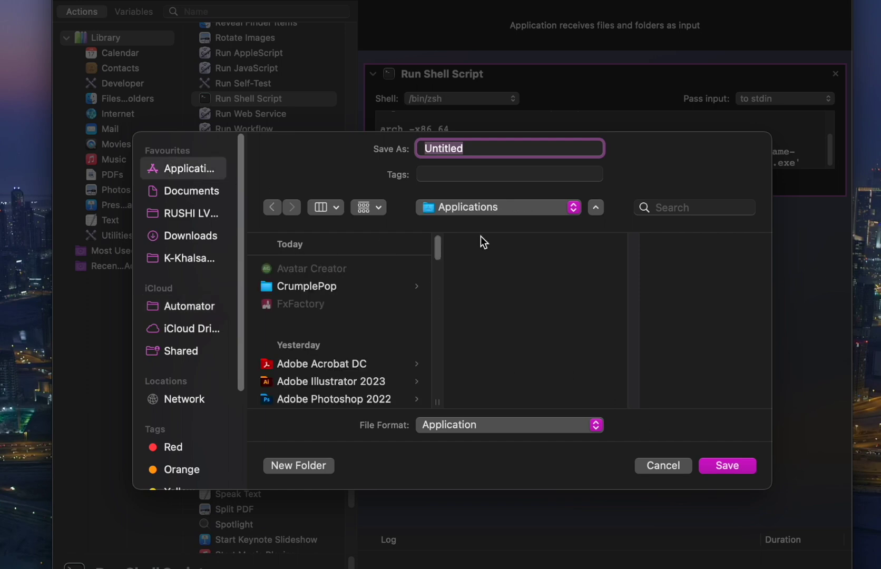
type("SteamWindows")
key("Return")
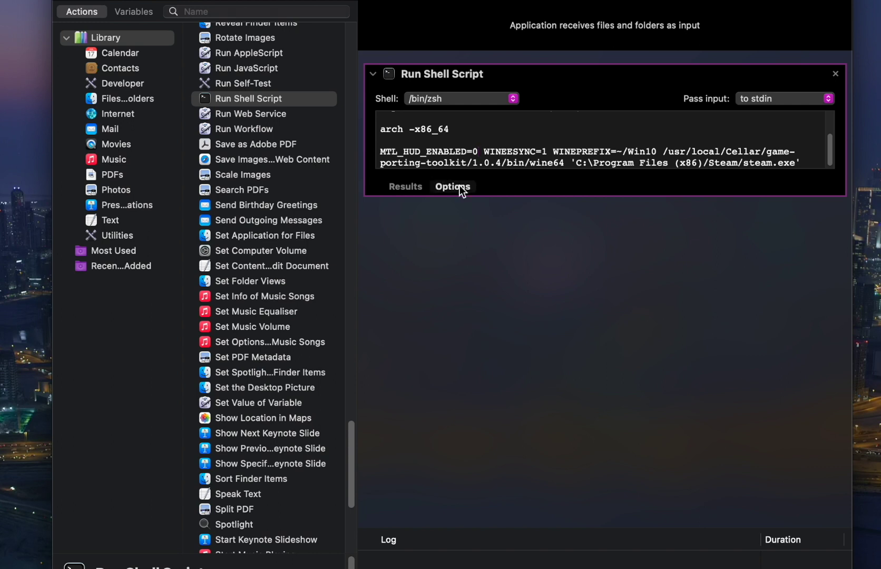
key("super+w")
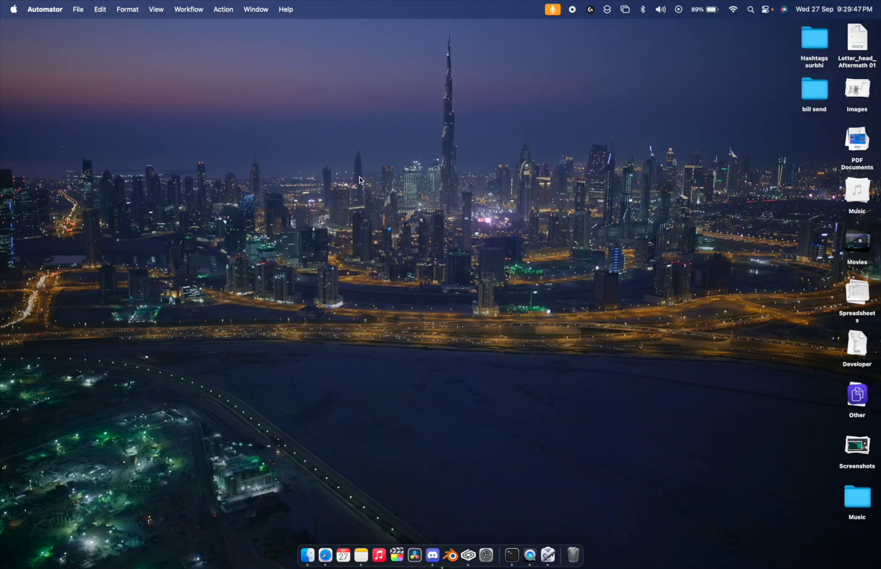
Launch the Steamwindows app from Launchpad and check its workflow progress in the menu bar
key("F4")
scroll(533, 279, "right", 5)
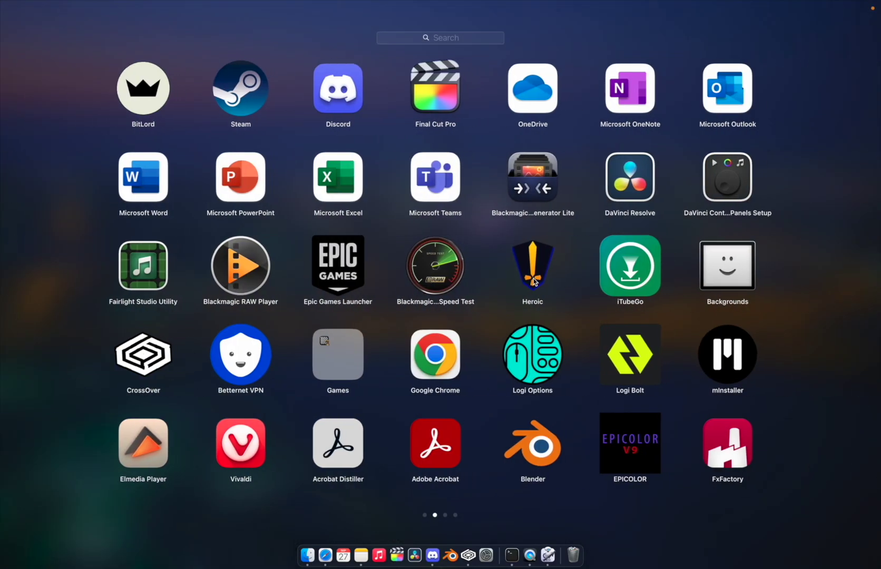
scroll(533, 278, "right", 5)
left_click(349, 90)
left_click_drag(348, 90, 390, 175)
left_click(343, 92)
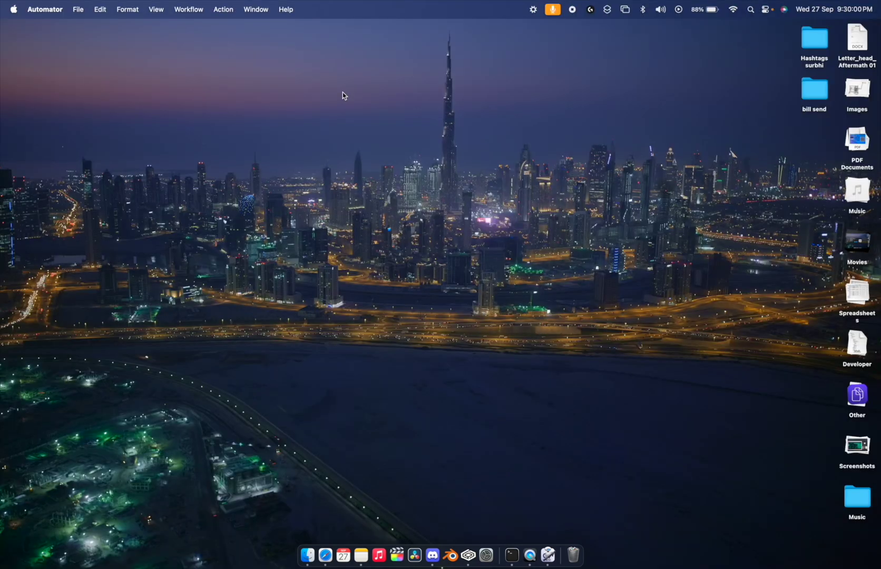
left_click(532, 10)
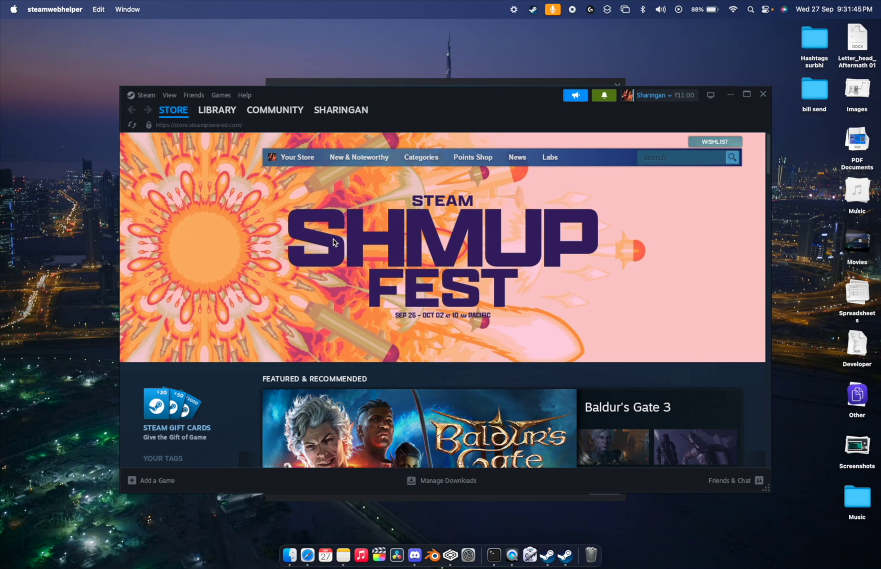
Switch the Steam window from the store to the LIBRARY view
left_click(222, 109)
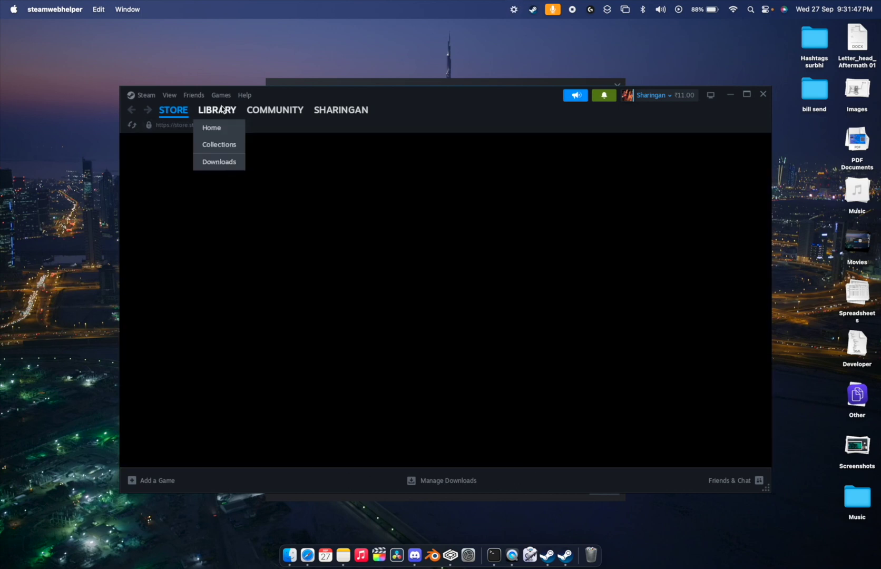